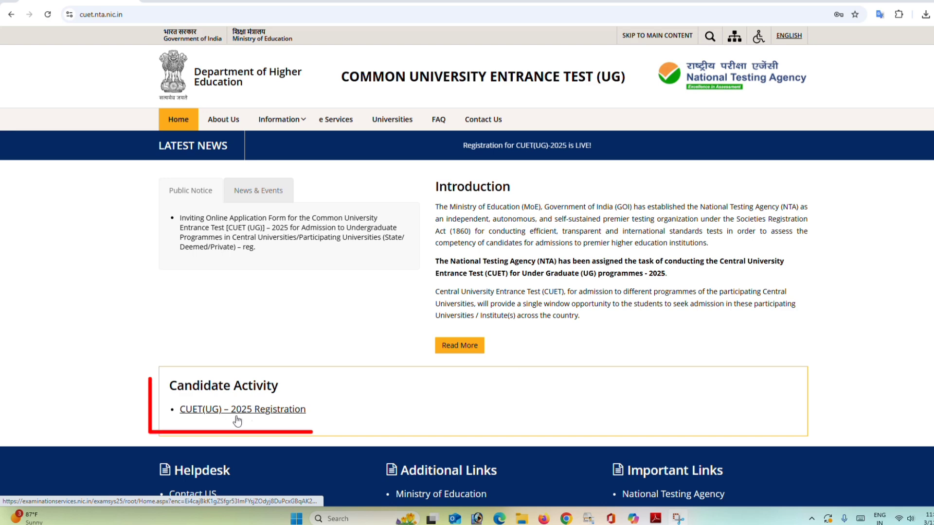
Open the CUET(UG) 2025 registration portal and go to its Information Bulletin page.
left_click(280, 411)
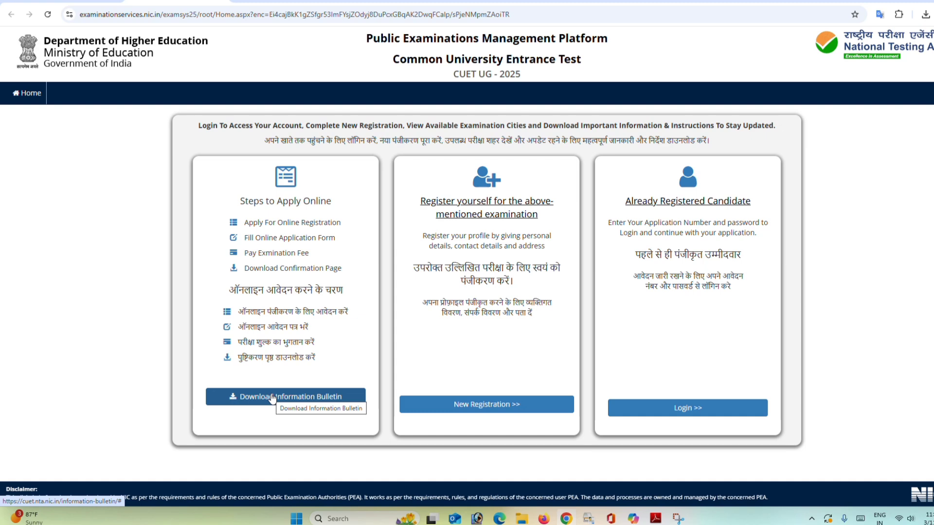
left_click(273, 398)
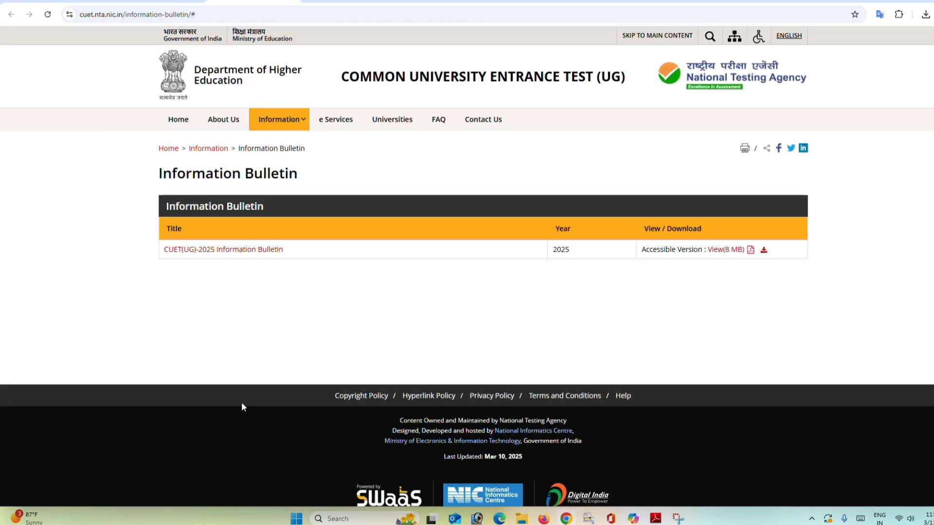
Read the 8 MB CUET(UG)-2025 Information Bulletin PDF to its dates and fees, then return.
left_click(751, 250)
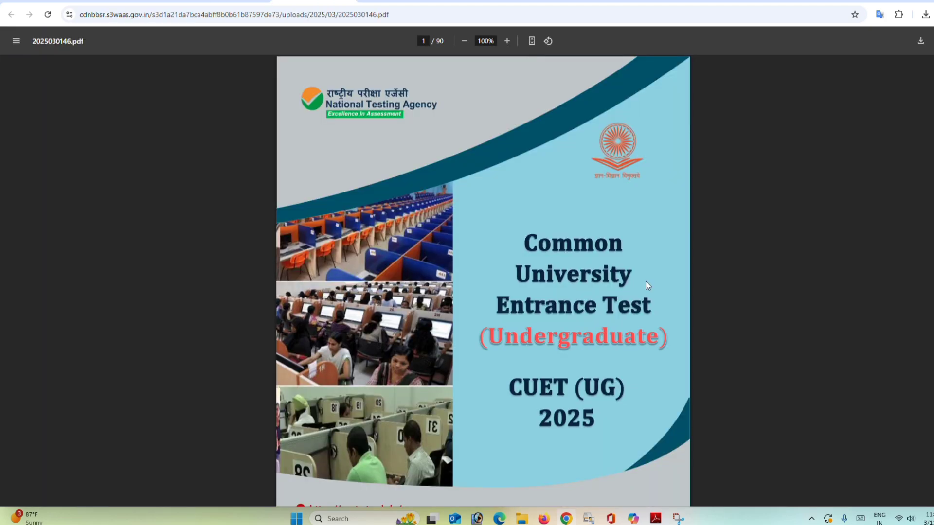
scroll(648, 285, "down", 3)
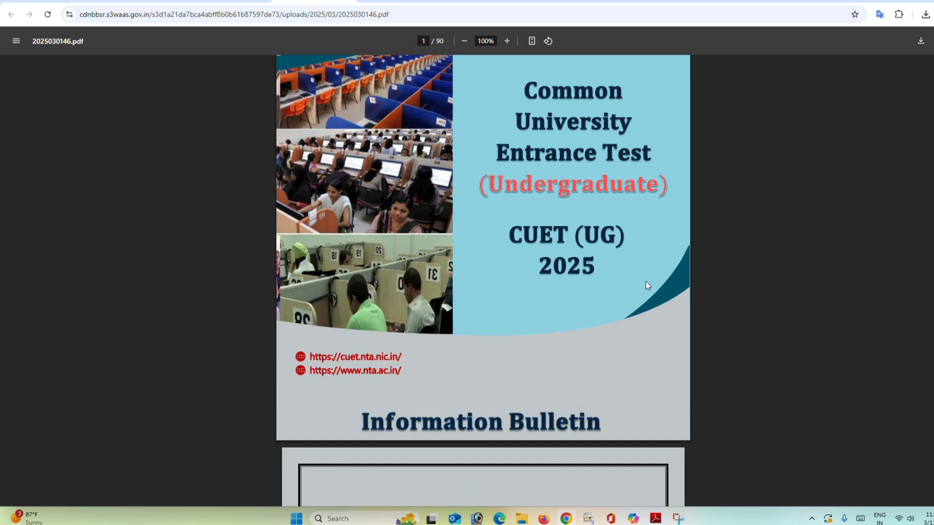
scroll(647, 286, "down", 4)
scroll(647, 285, "down", 15)
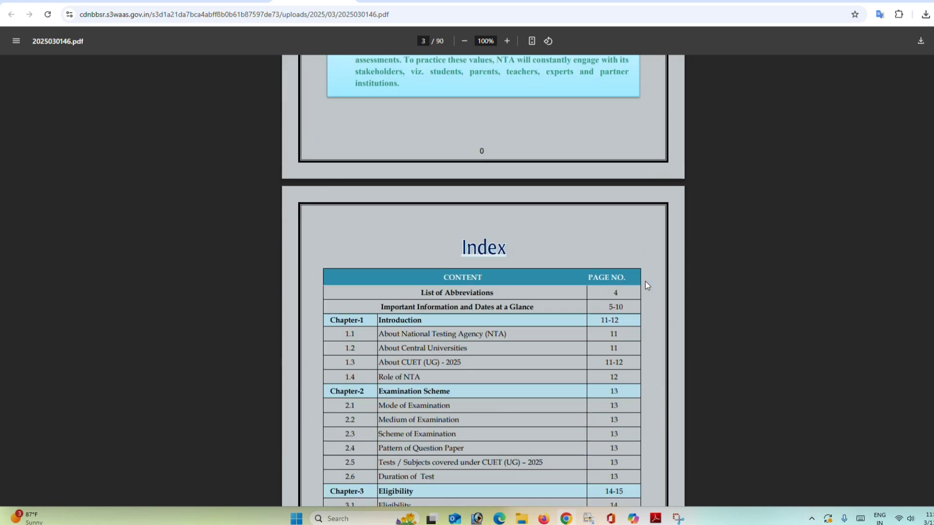
scroll(645, 282, "down", 15)
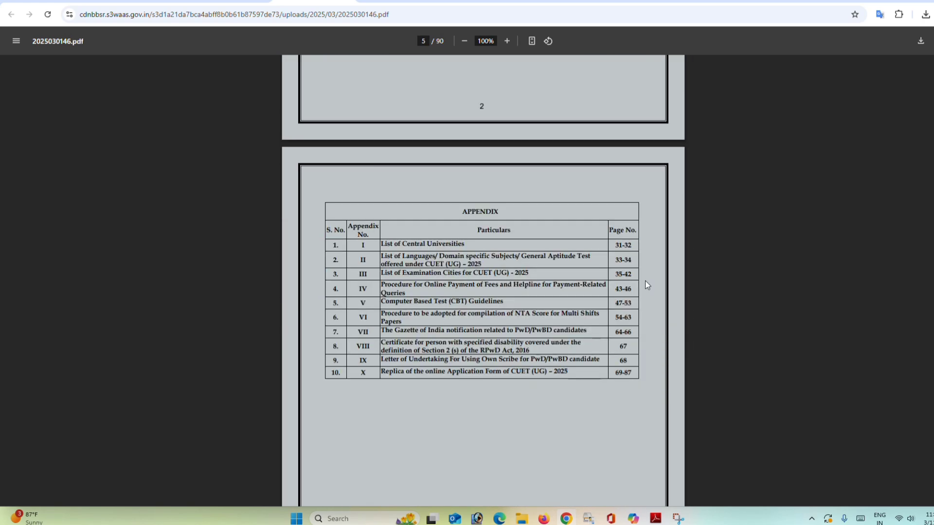
scroll(446, 270, "down", 14)
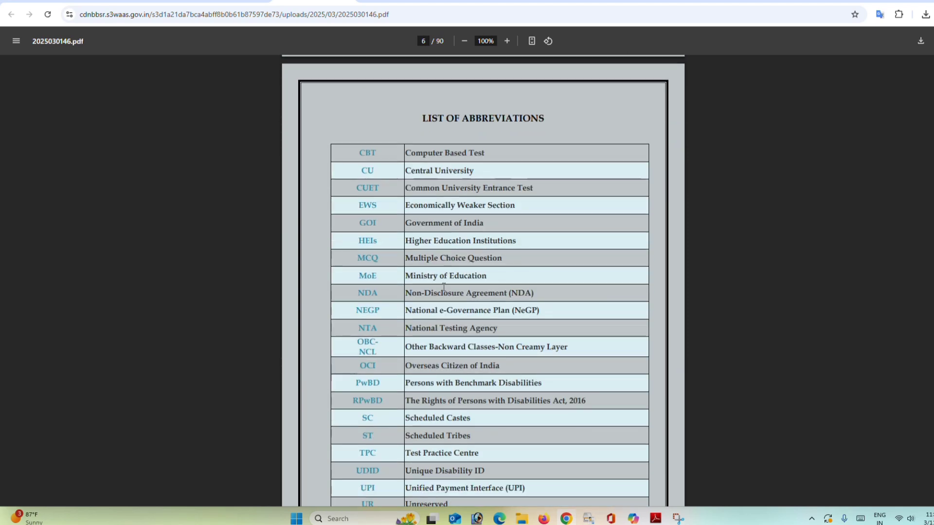
scroll(444, 287, "down", 5)
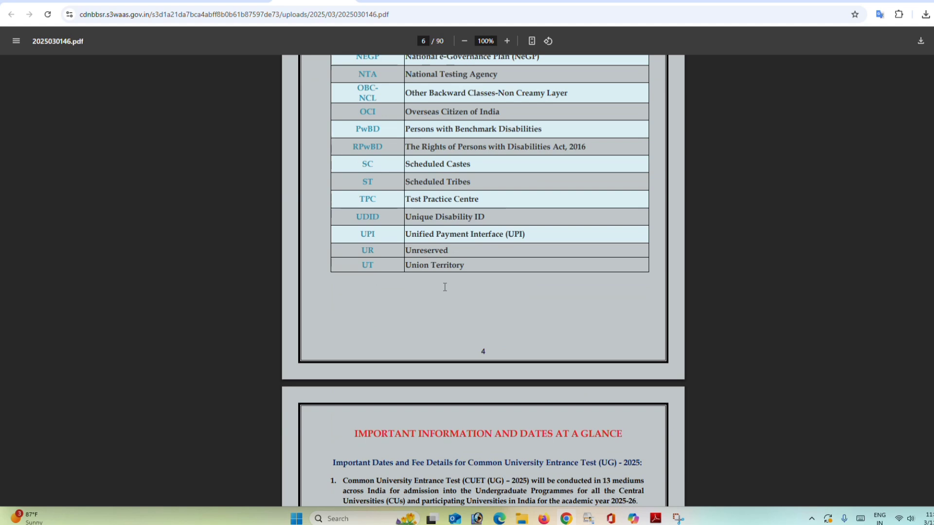
scroll(445, 288, "down", 3)
scroll(445, 287, "down", 3)
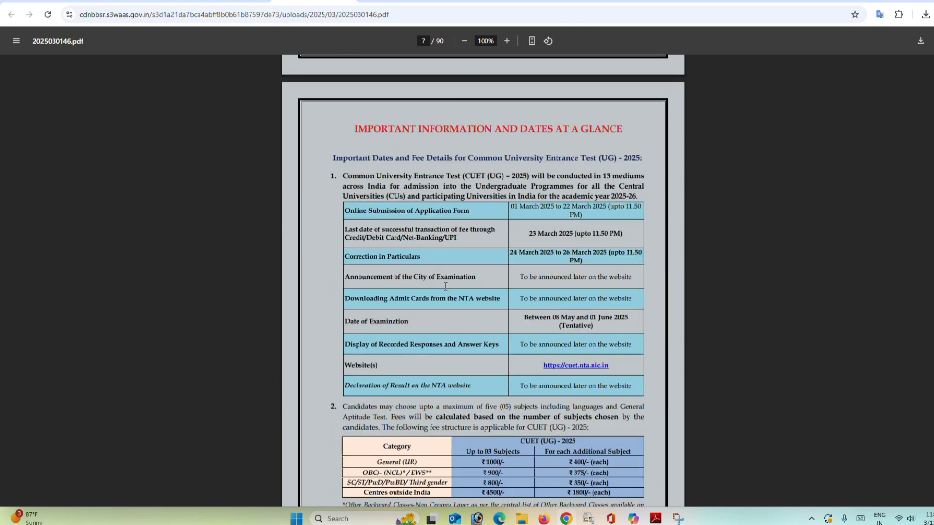
scroll(446, 286, "down", 1)
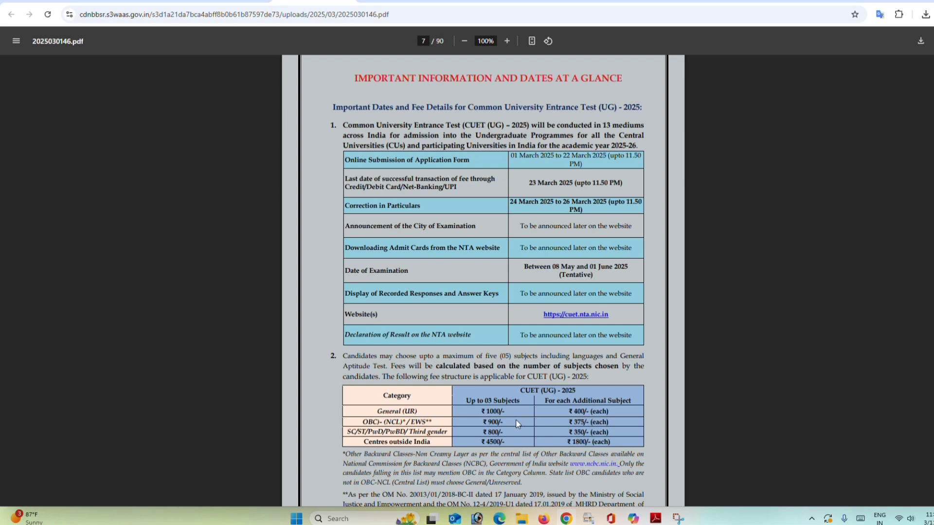
left_click(232, 3)
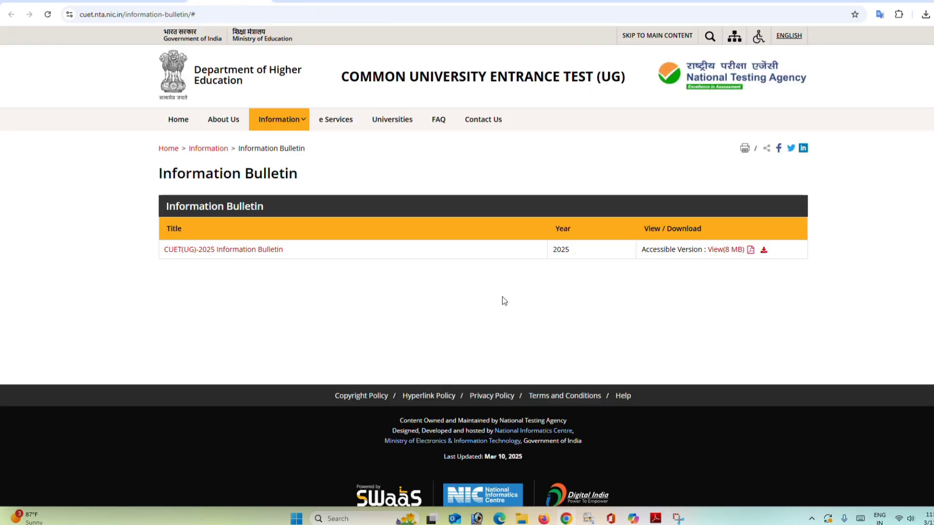
Start a New Registration, accept the bulletin declaration and proceed to the Personal Details form.
left_click(159, 2)
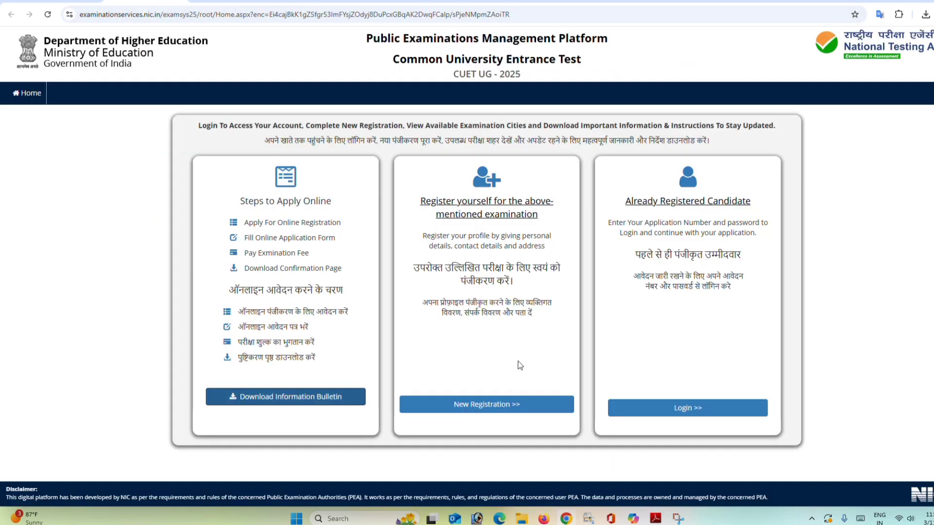
left_click(482, 406)
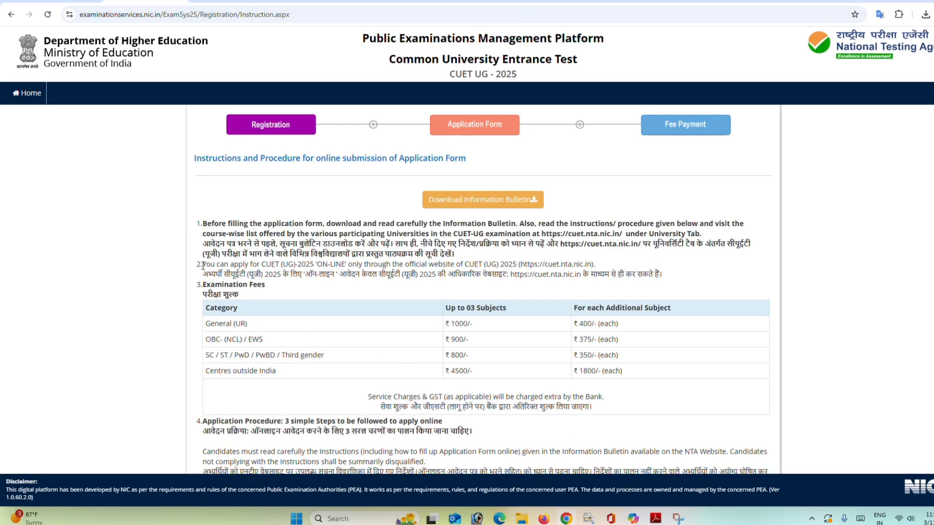
scroll(316, 266, "down", 9)
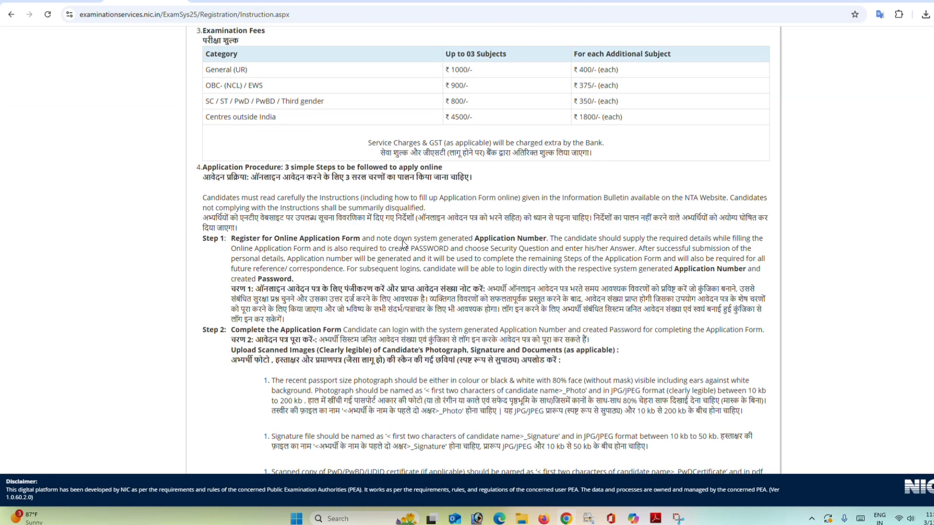
scroll(350, 324, "down", 2)
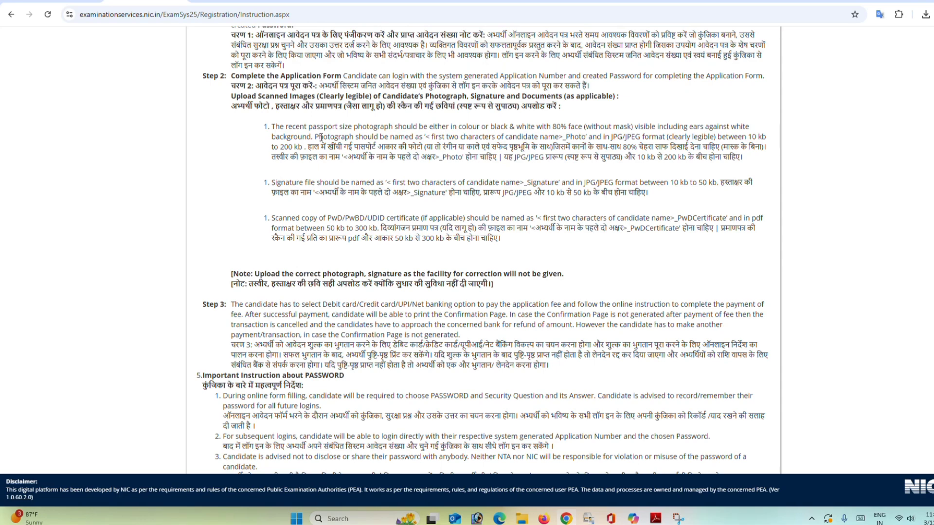
scroll(320, 161, "down", 10)
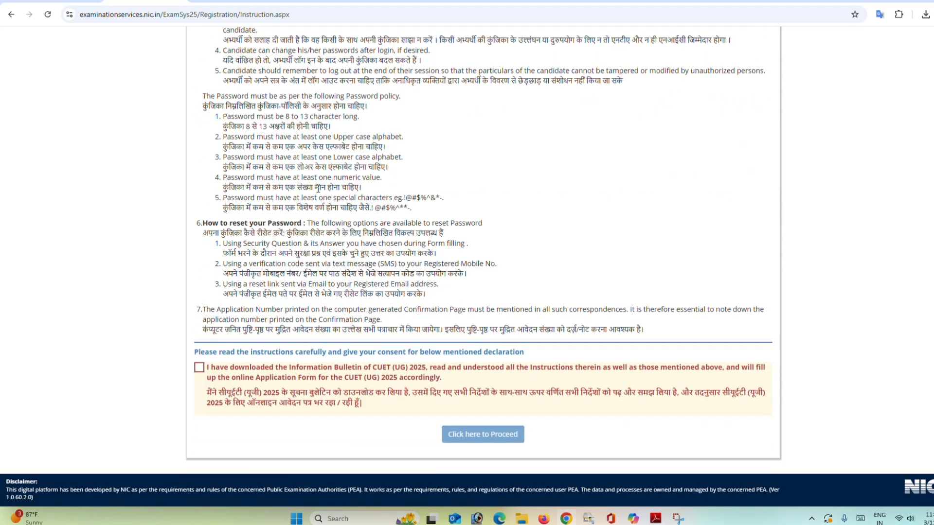
left_click(200, 371)
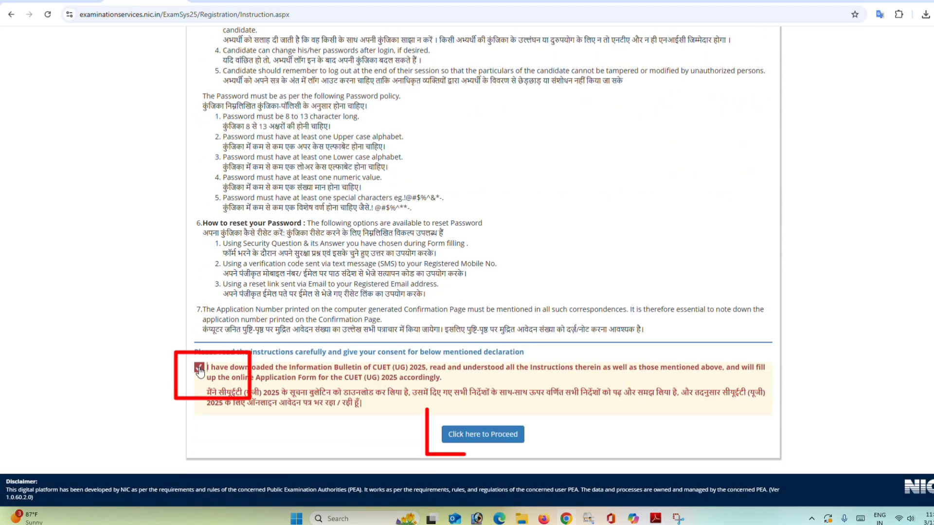
left_click(500, 438)
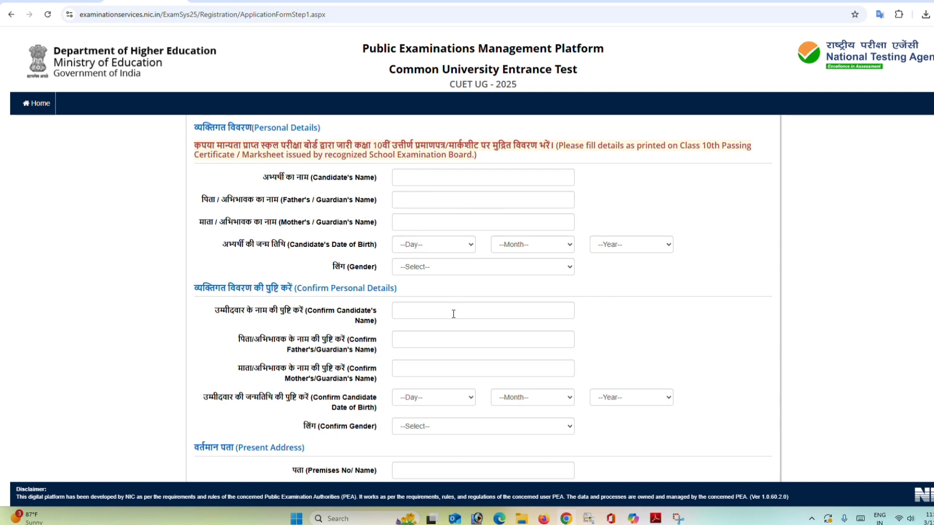
Set the present address country to India.
scroll(453, 313, "down", 5)
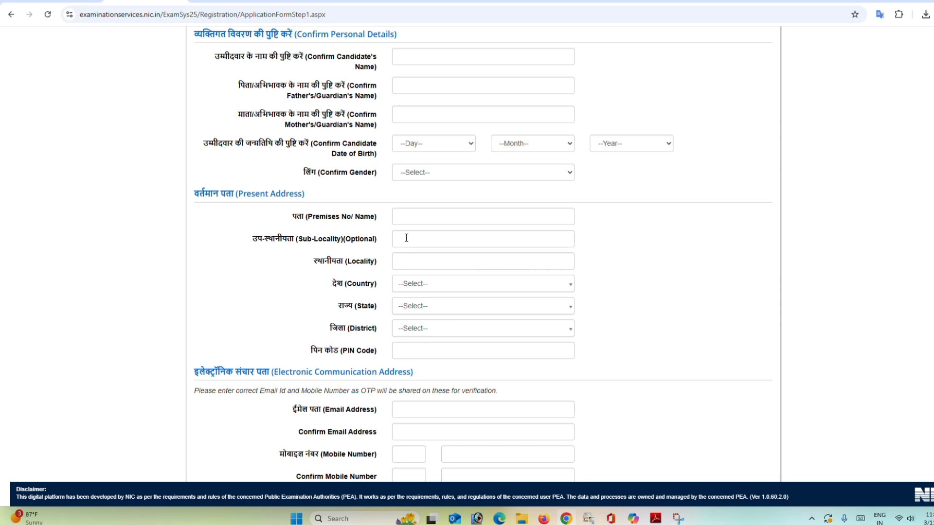
left_click(419, 289)
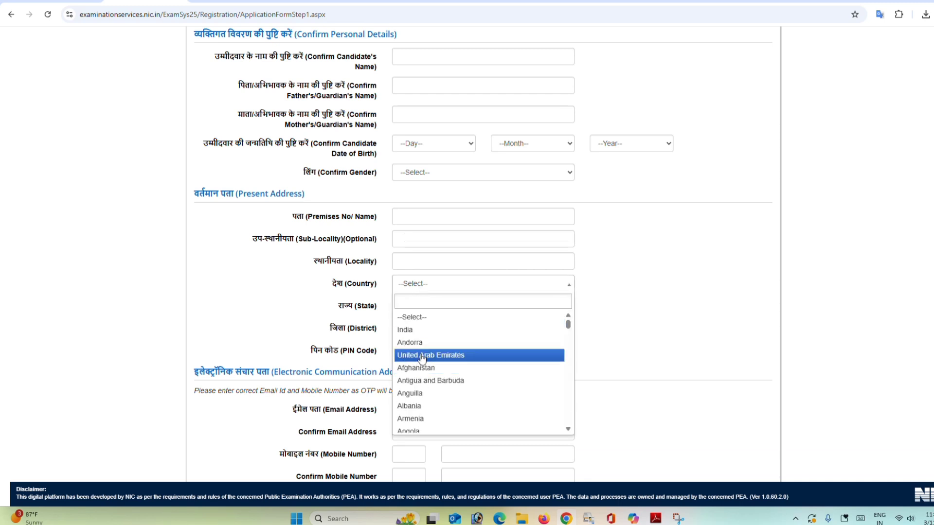
left_click(416, 334)
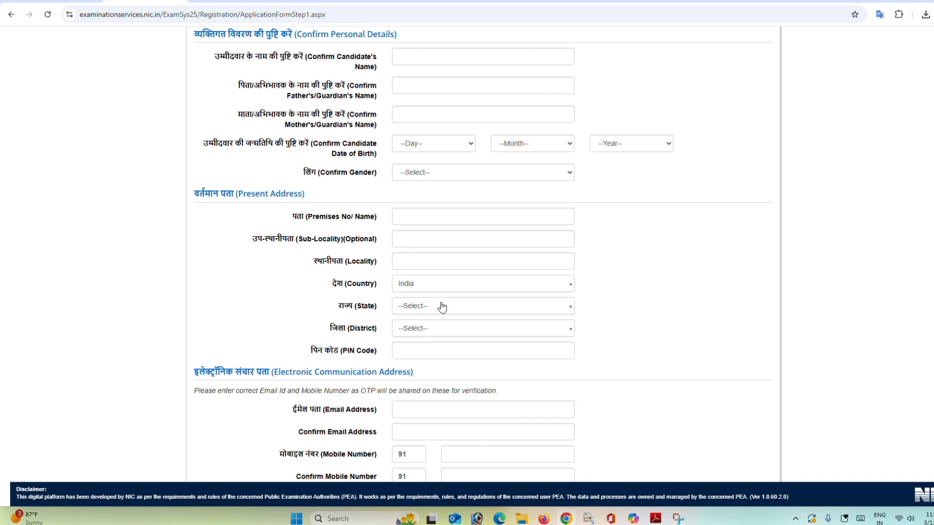
Enter the account password and choose the first-school security question.
scroll(423, 322, "down", 2)
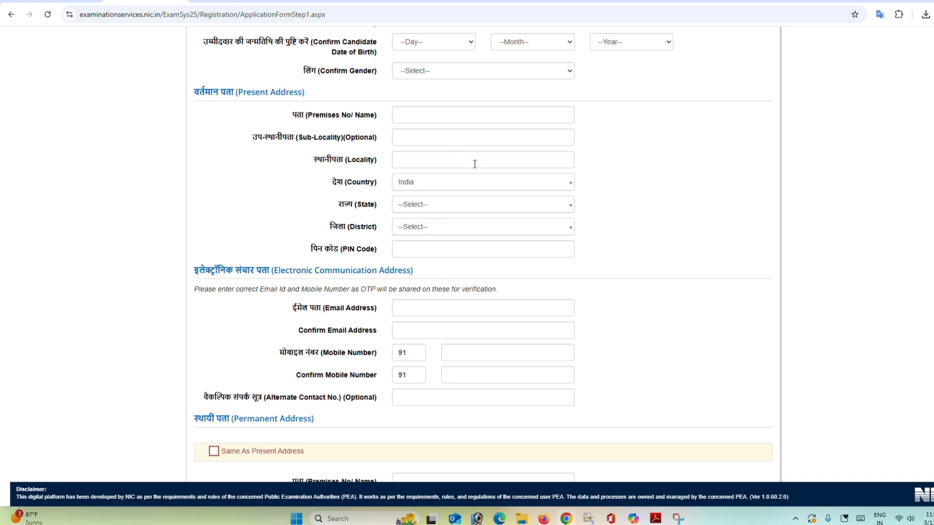
scroll(478, 307, "down", 1)
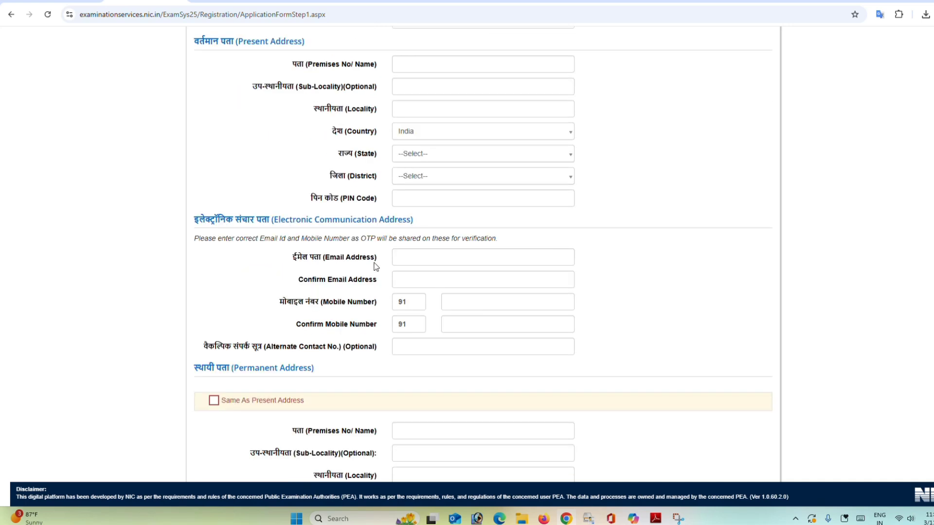
scroll(451, 309, "down", 2)
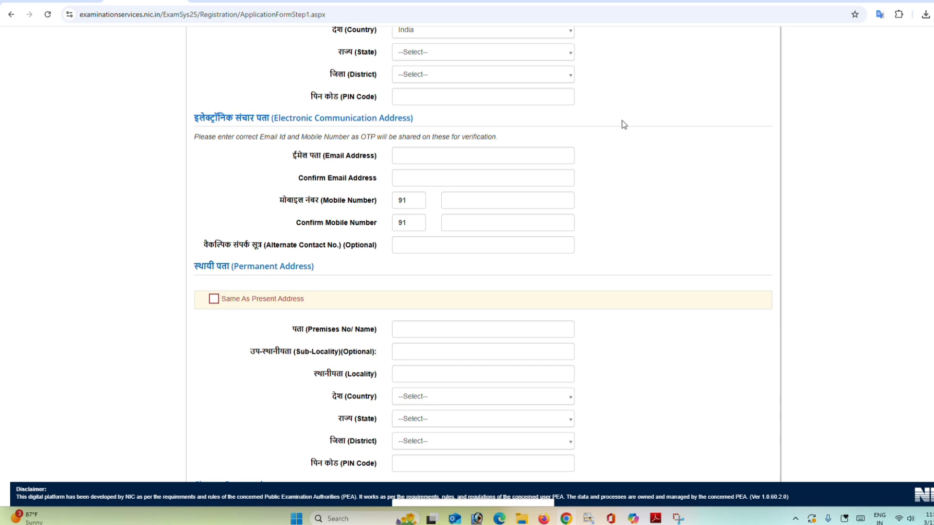
scroll(544, 217, "down", 2)
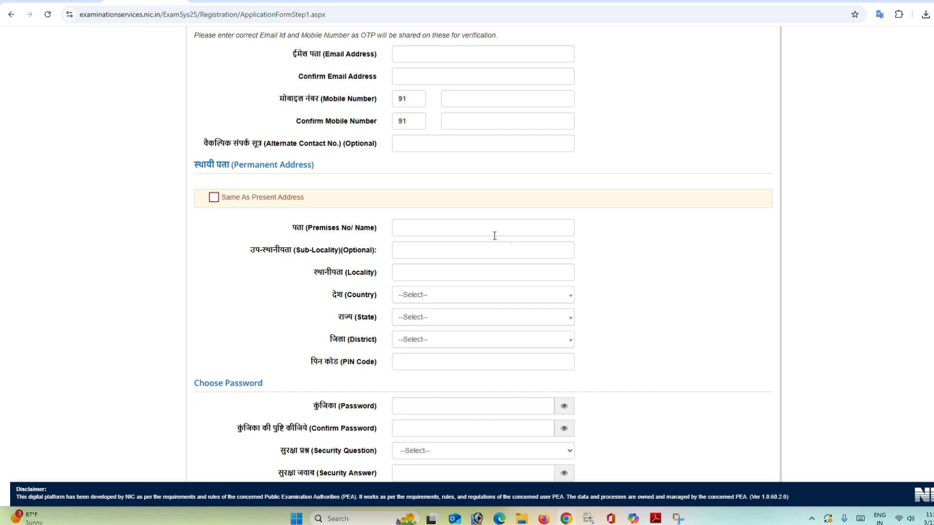
scroll(528, 279, "down", 2)
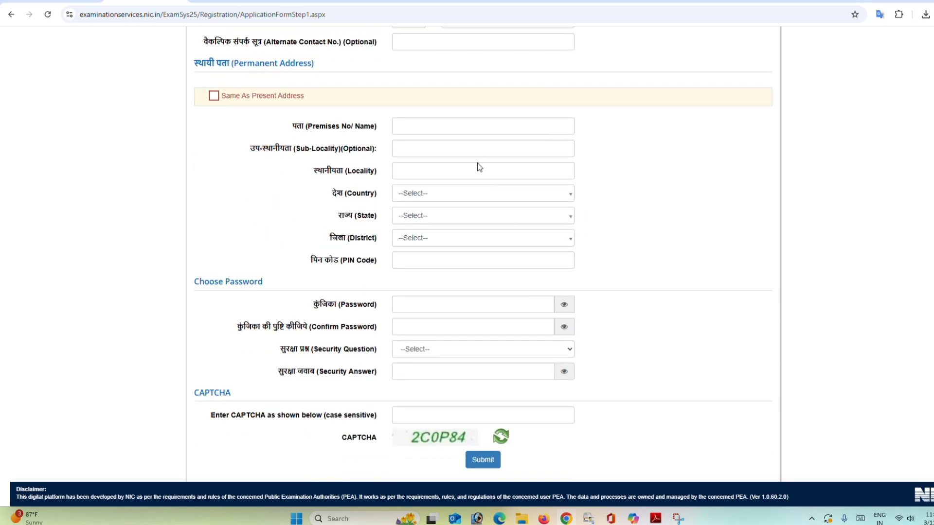
left_click(453, 308)
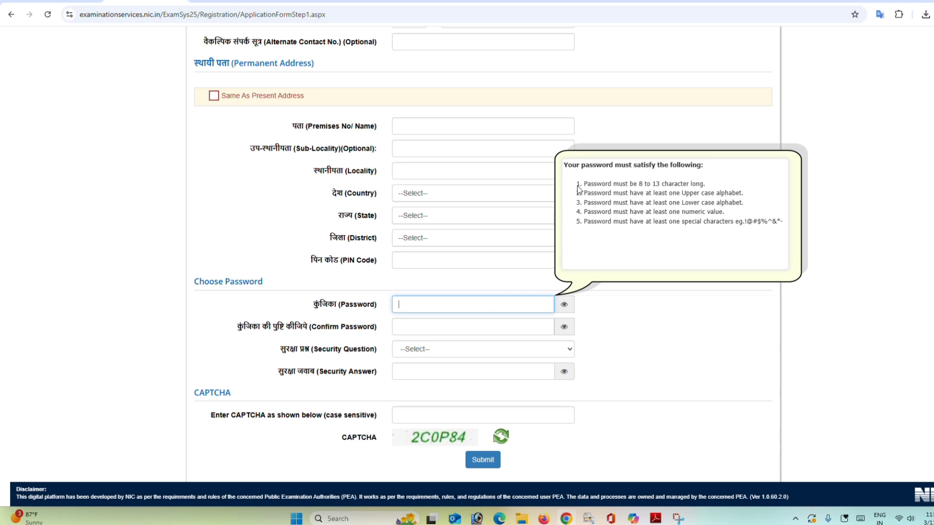
left_click(443, 356)
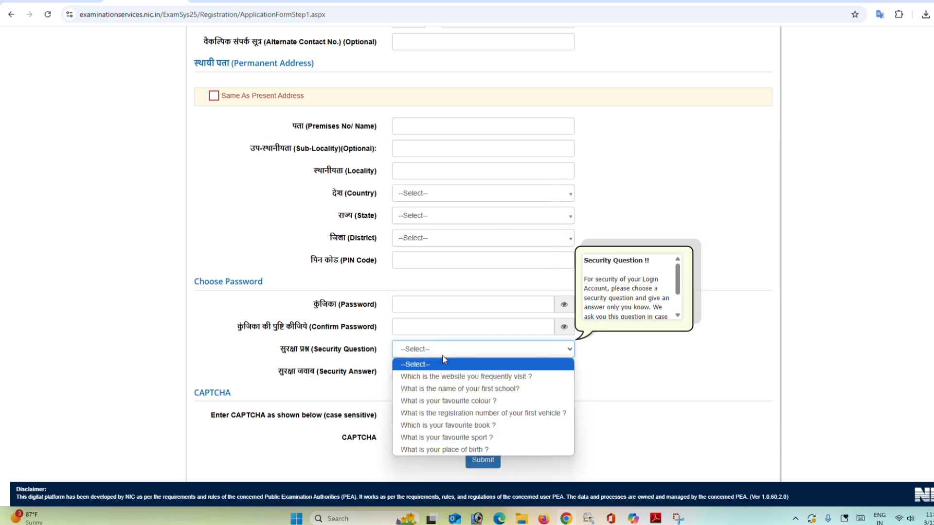
left_click(472, 393)
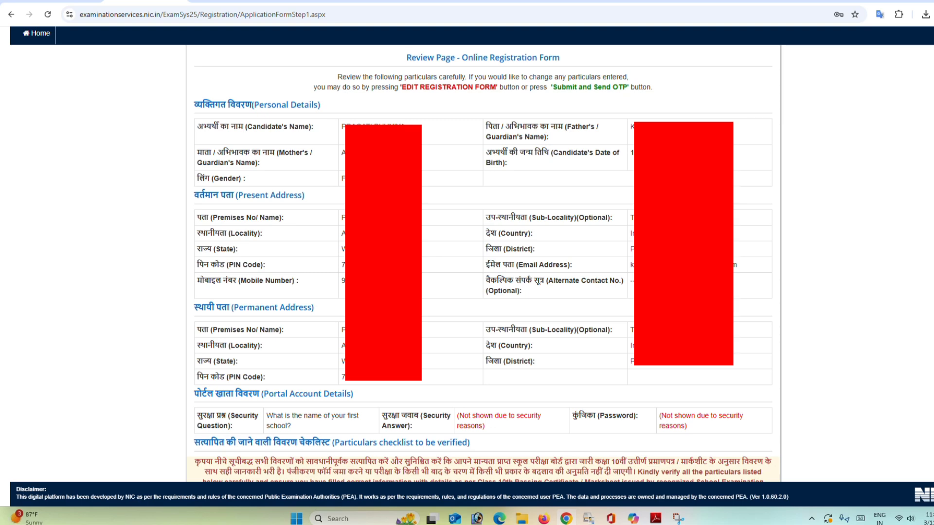
Tick all eight review checklist items, from name and gender to date of birth and email.
scroll(245, 284, "down", 5)
left_click(200, 257)
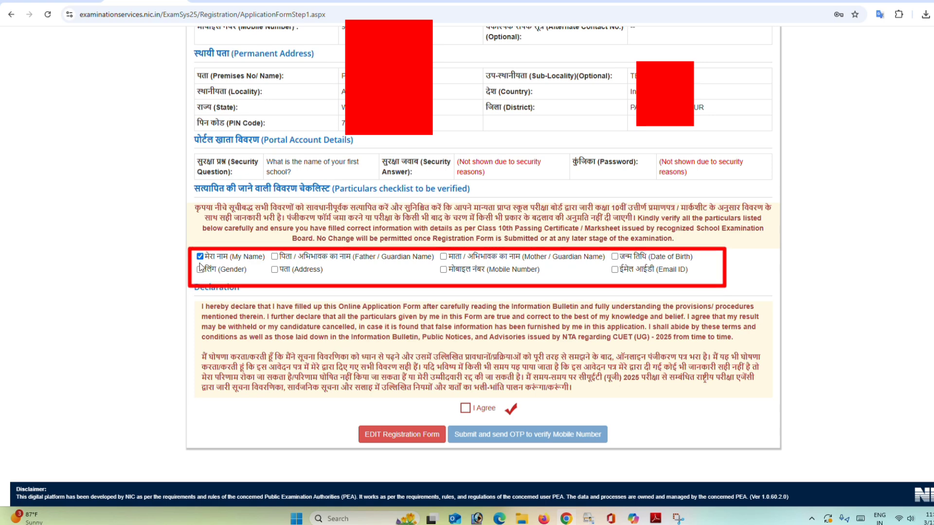
left_click(200, 269)
left_click(274, 257)
left_click(275, 269)
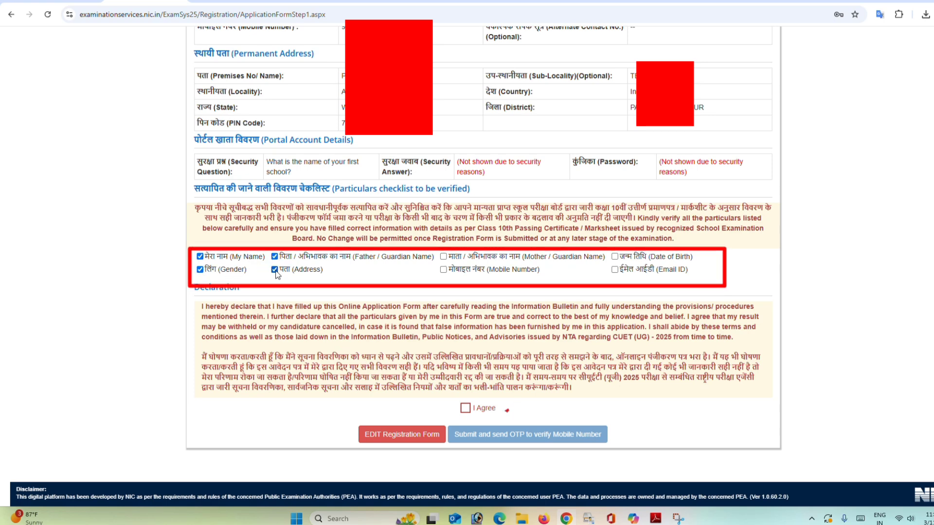
left_click(443, 256)
left_click(443, 270)
left_click(615, 256)
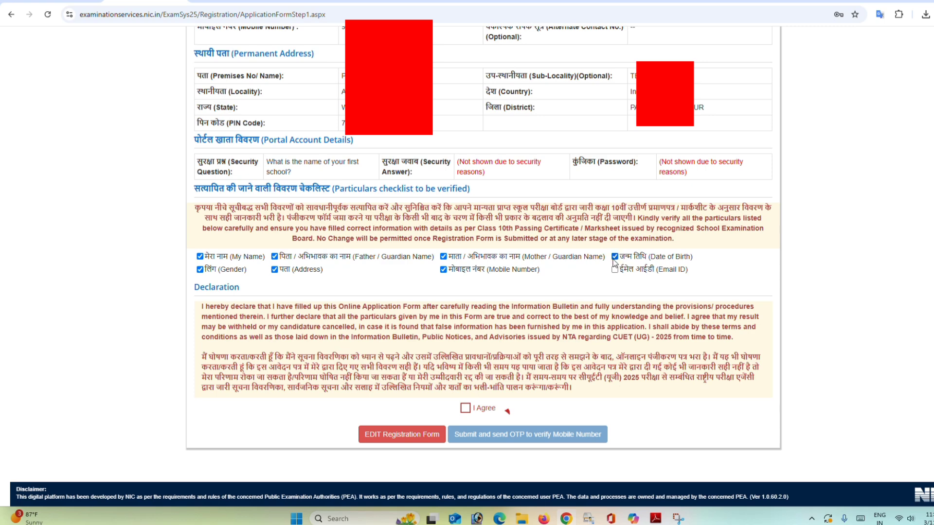
left_click(615, 270)
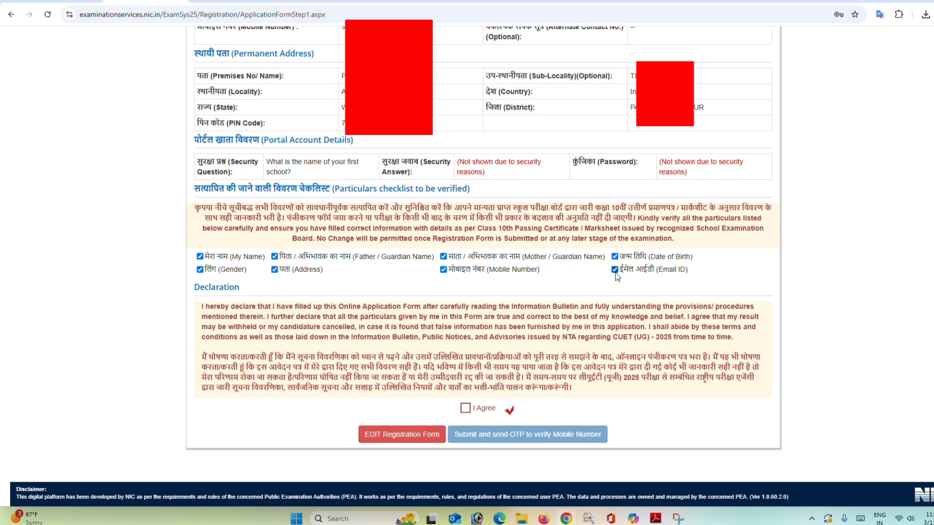
Agree to the declaration and submit the form, confirming to send the mobile OTP.
left_click(465, 410)
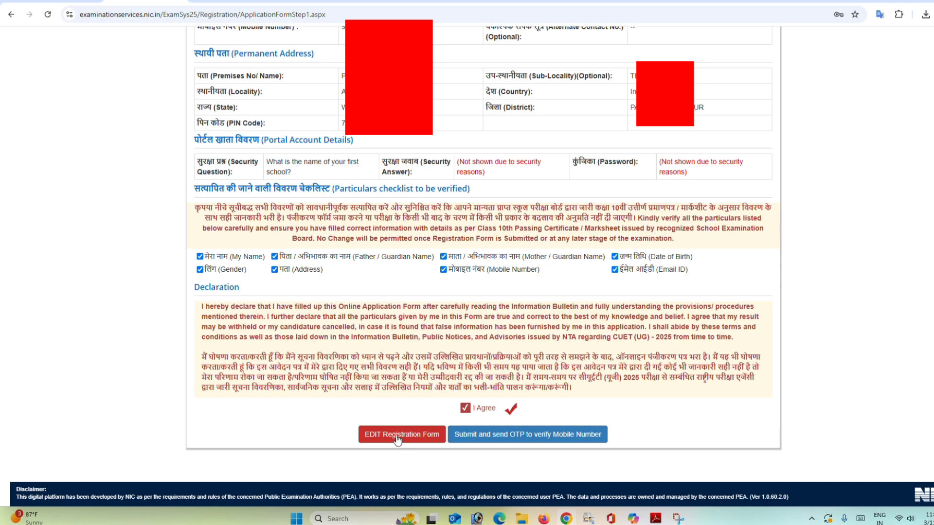
left_click(511, 436)
left_click(467, 305)
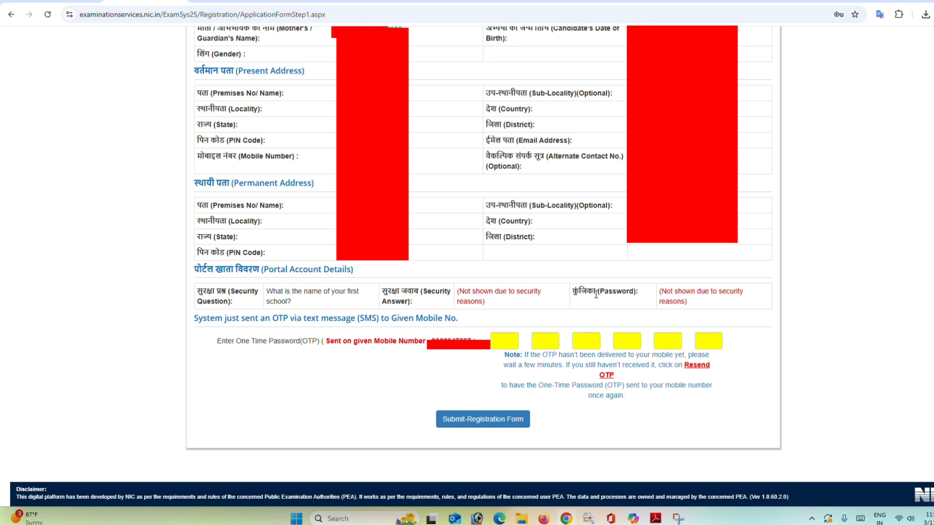
Enter the six-digit mobile OTP and submit the registration form.
left_click(515, 341)
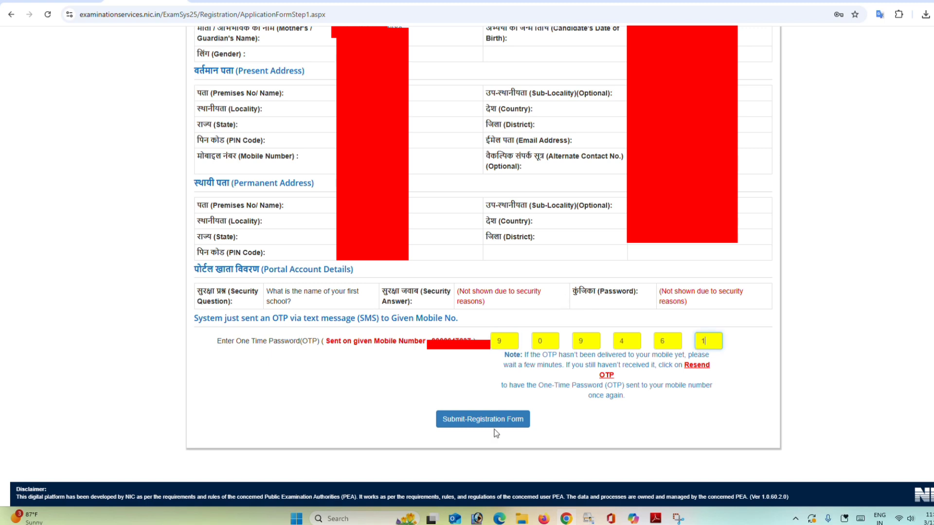
left_click(496, 425)
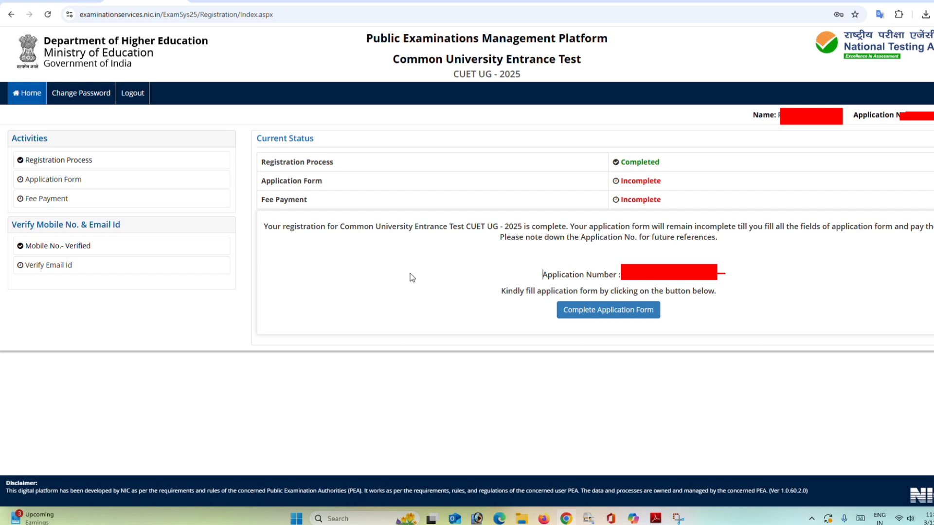
Open Complete Application Form from the home page to see the ten-step overview.
left_click(611, 316)
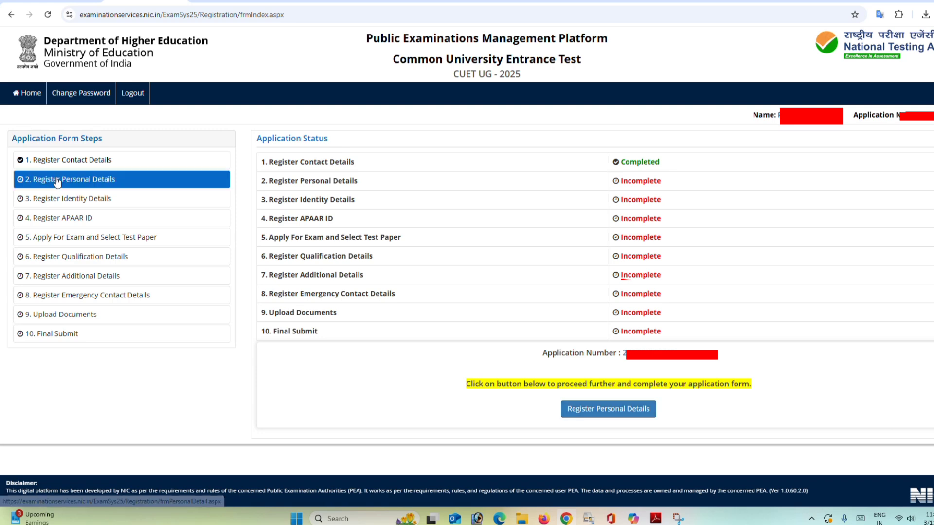
Set nationality Indian, domicile West Bengal, and category General, confirmed, on Personal Details.
left_click(603, 413)
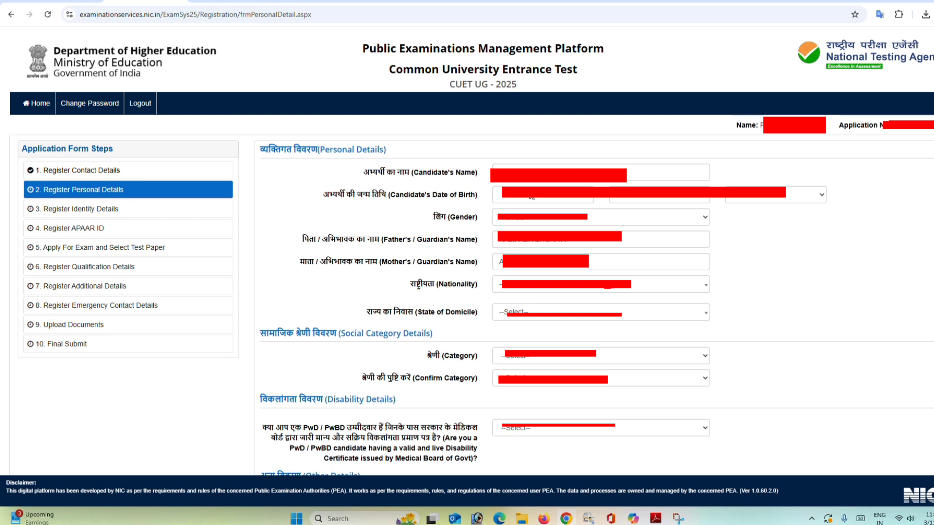
left_click(526, 292)
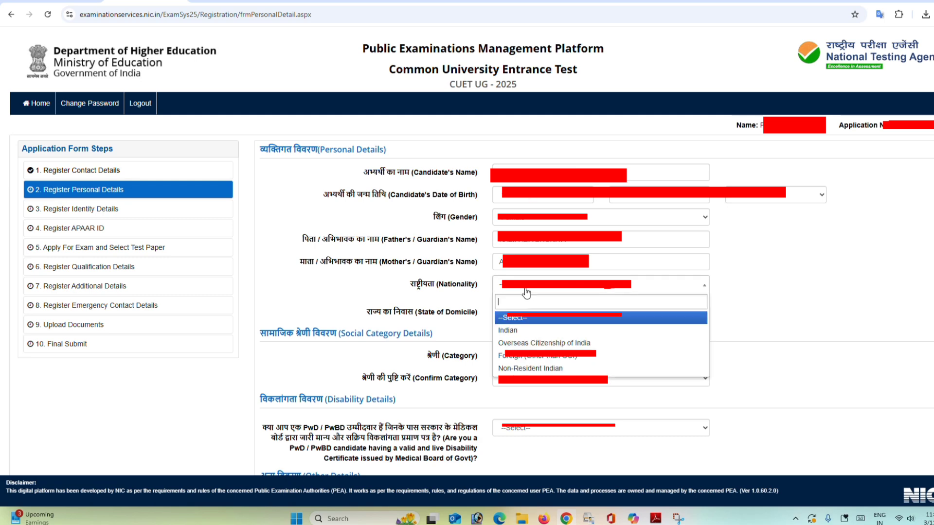
left_click(520, 331)
left_click(523, 312)
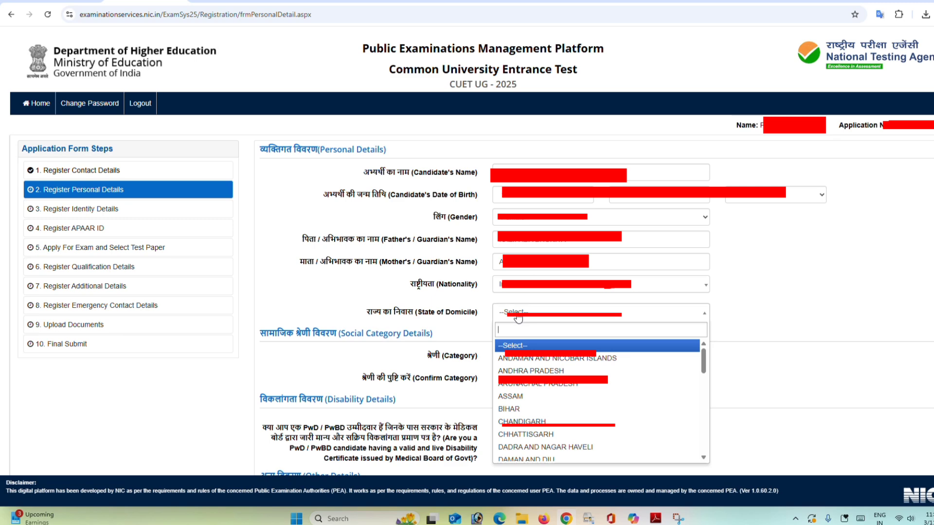
scroll(530, 413, "down", 10)
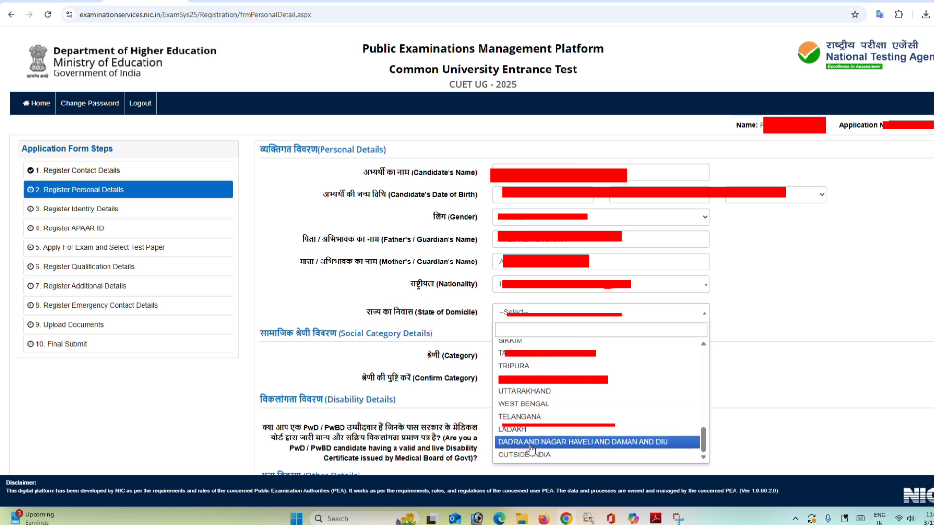
left_click(528, 404)
left_click(521, 356)
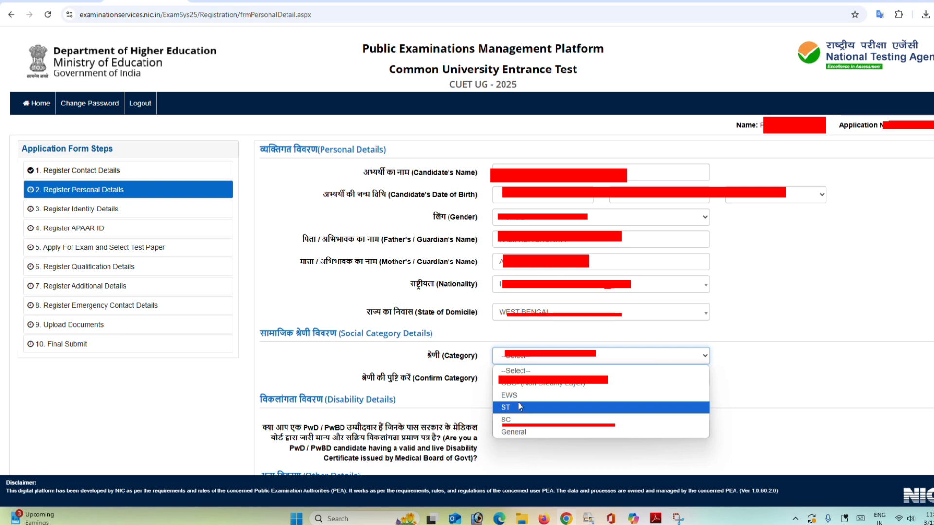
left_click(519, 434)
left_click(522, 386)
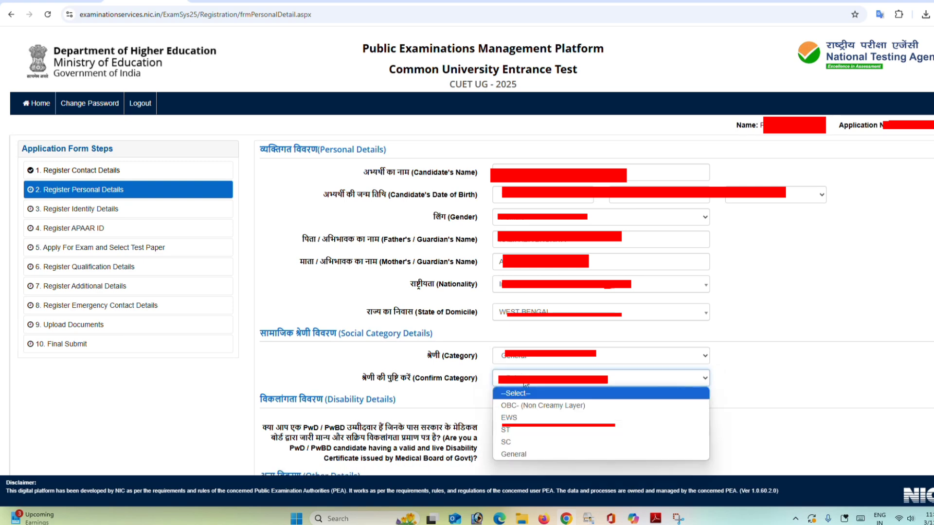
left_click(515, 449)
scroll(352, 411, "down", 6)
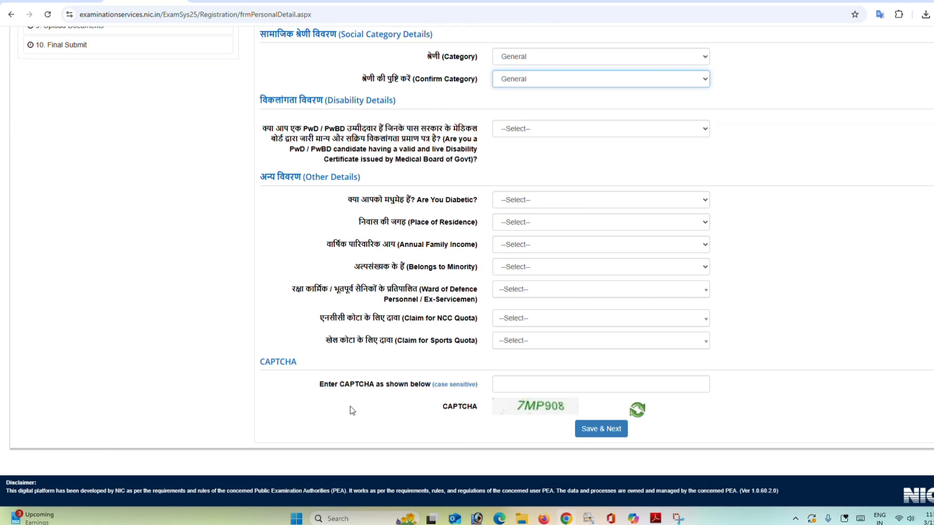
left_click(560, 134)
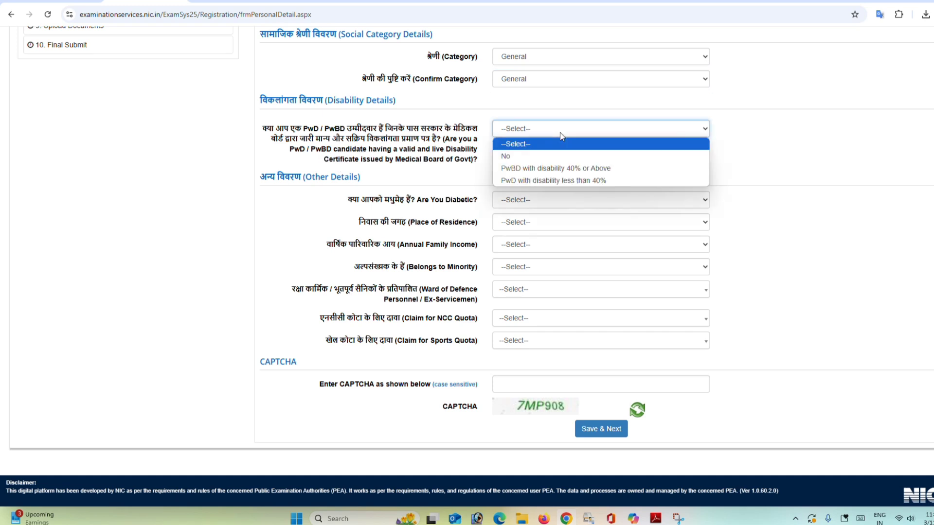
left_click(533, 159)
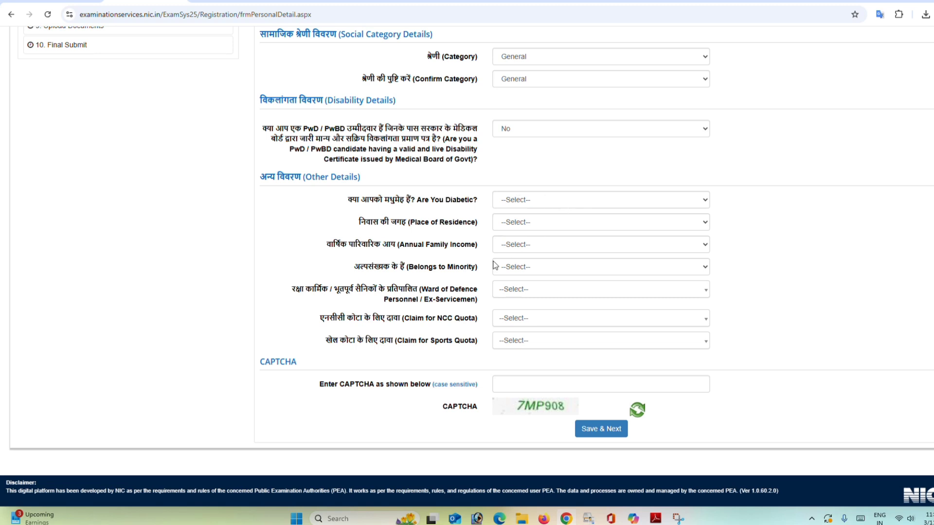
left_click(531, 200)
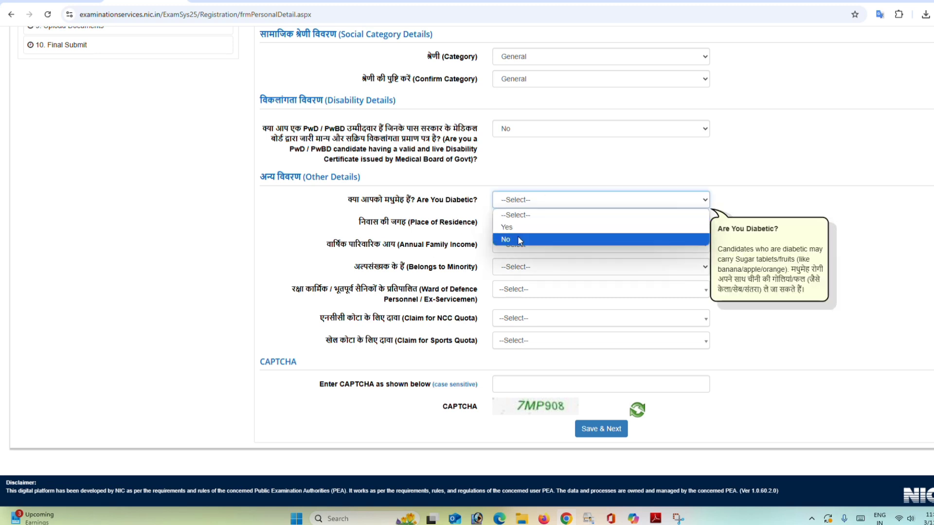
left_click(520, 240)
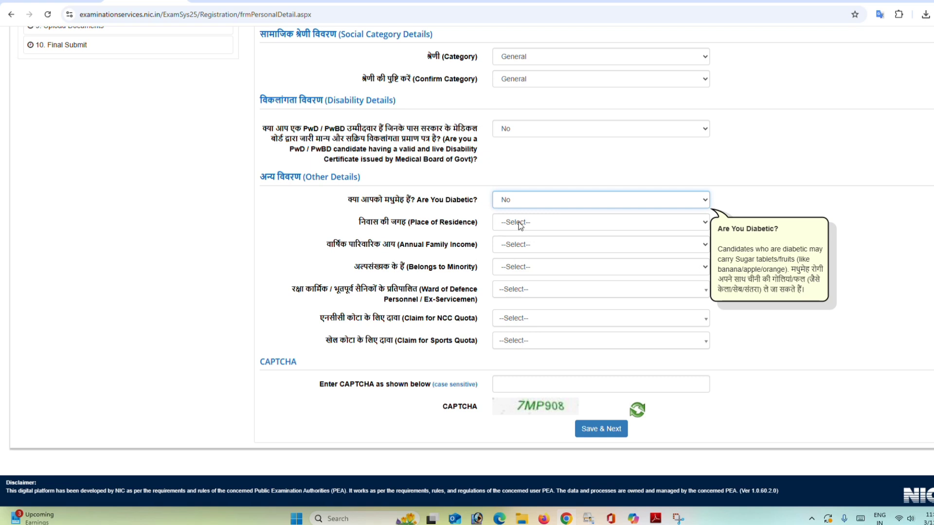
left_click(520, 224)
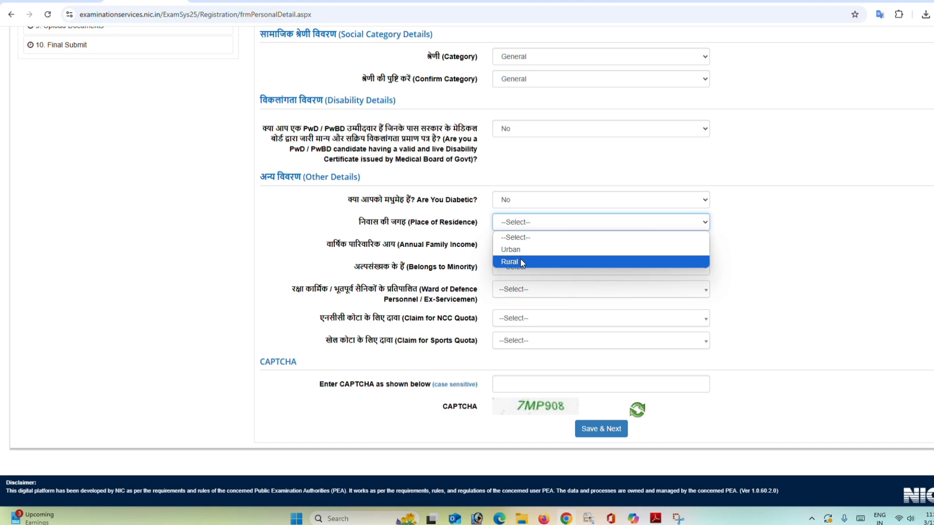
left_click(522, 263)
left_click(527, 244)
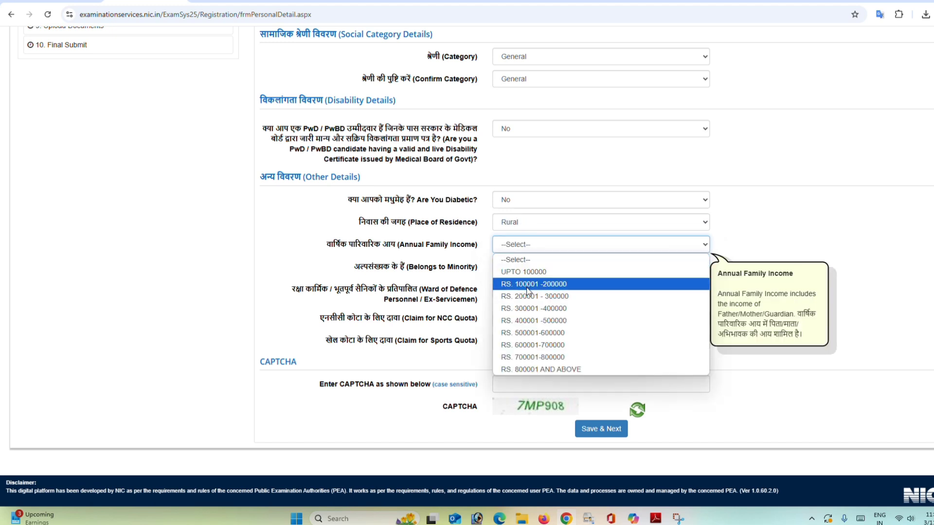
left_click(528, 287)
left_click(522, 267)
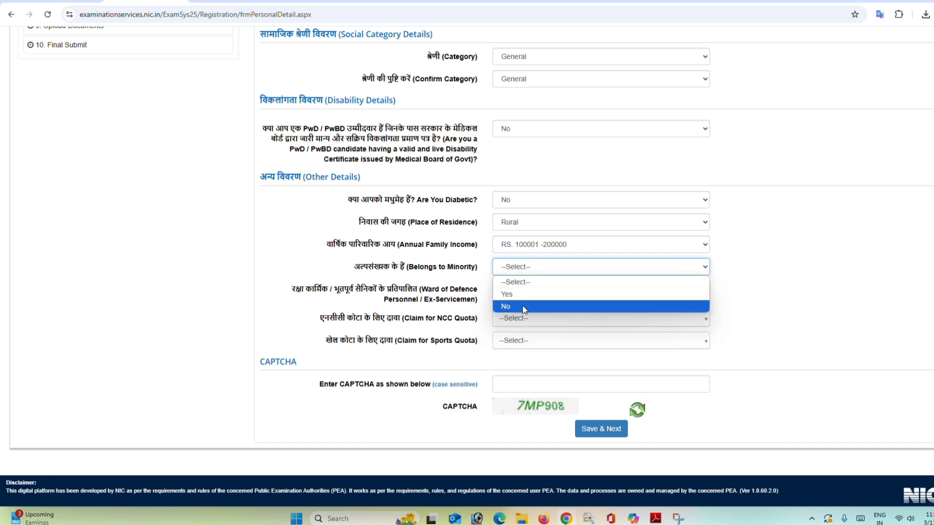
left_click(522, 307)
Answer No for ward of defence personnel, NCC quota and sports quota.
left_click(531, 290)
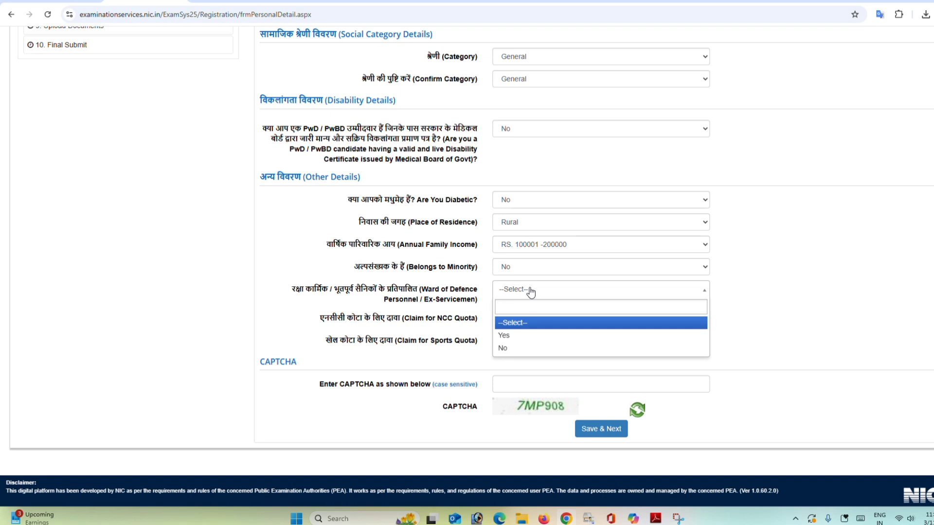
left_click(522, 348)
left_click(523, 320)
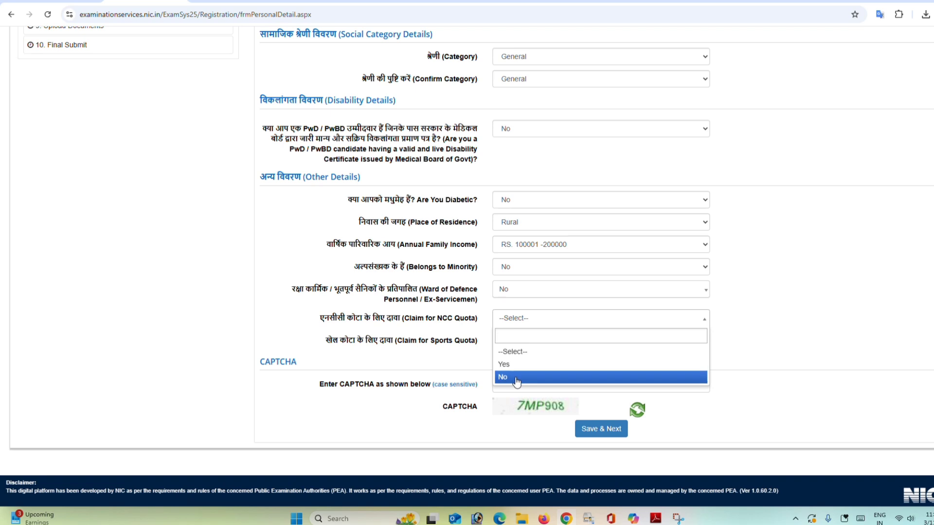
left_click(517, 377)
left_click(521, 343)
left_click(514, 402)
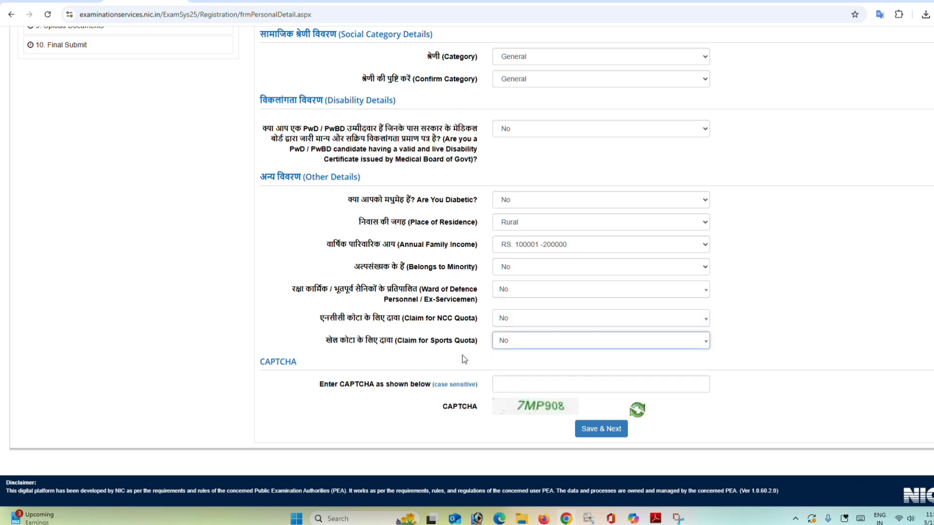
Enter the CAPTCHA and save the personal details, confirming with Yes.
left_click(522, 385)
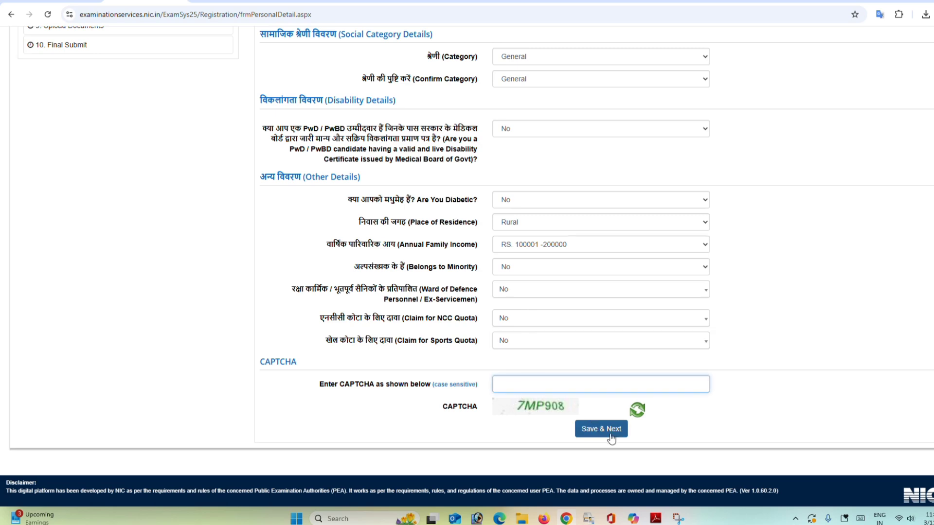
type("7MP908")
key("Return")
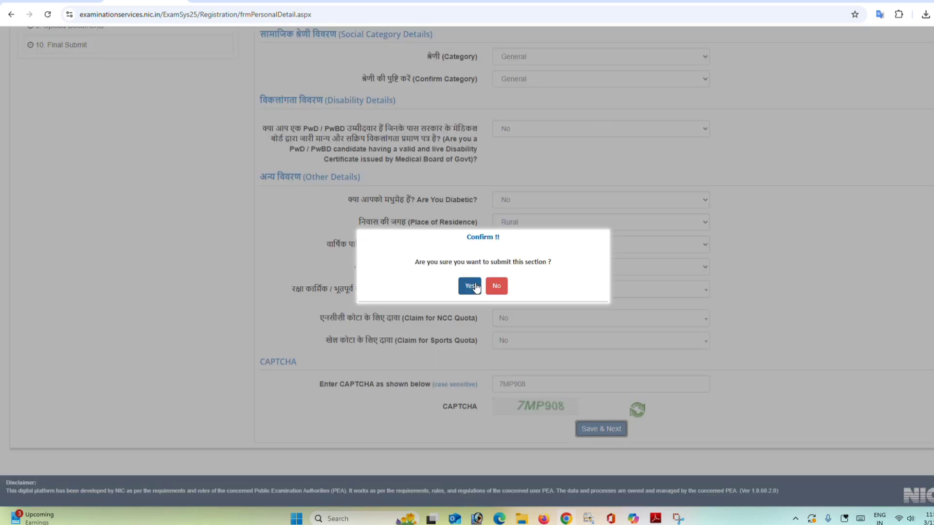
left_click(473, 285)
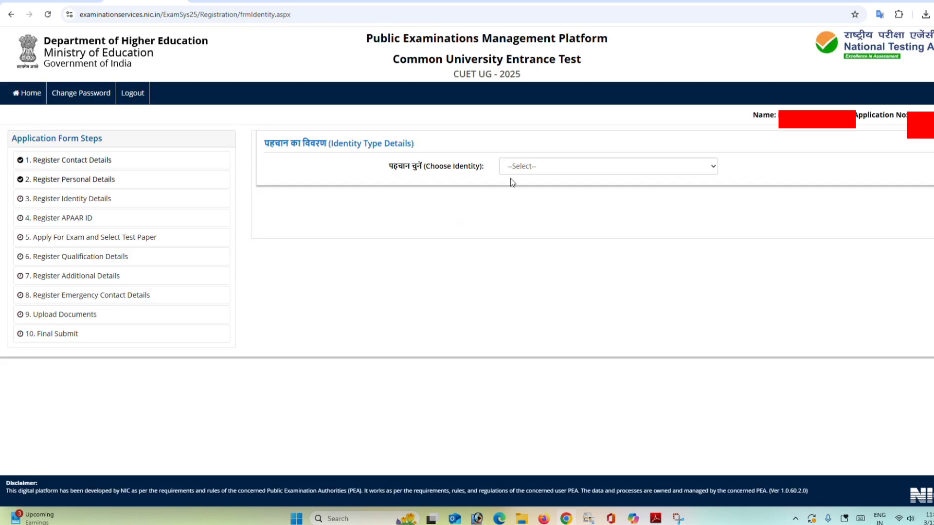
Choose Aadhaar as the identity type, consent to sharing it, and enter the Aadhaar number.
left_click(566, 166)
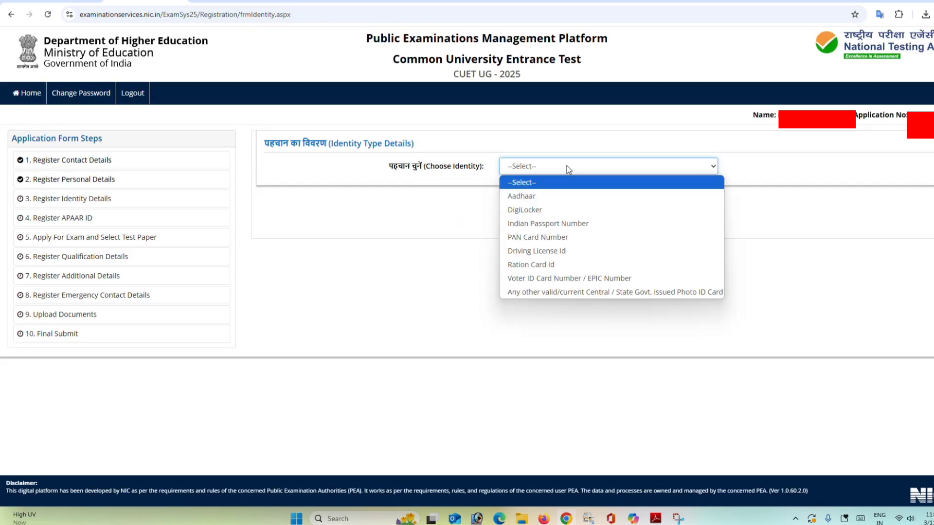
left_click(557, 196)
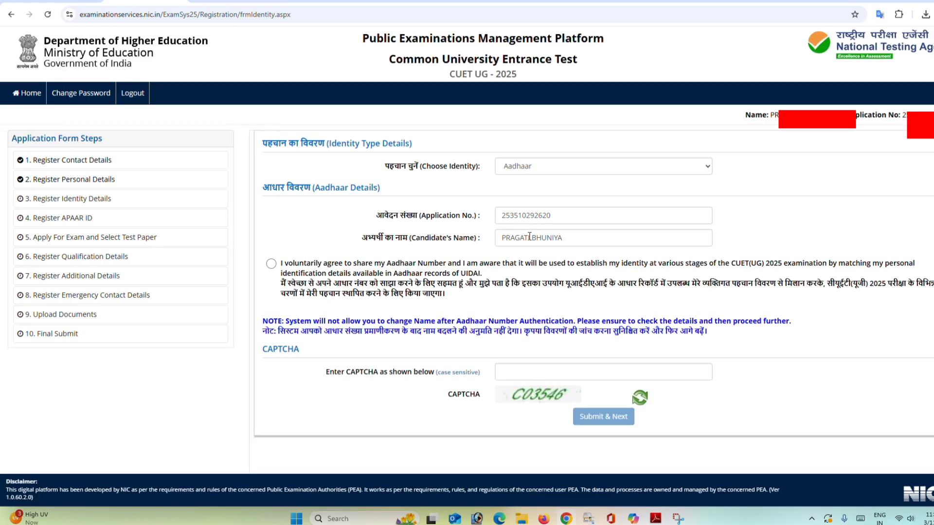
left_click(271, 264)
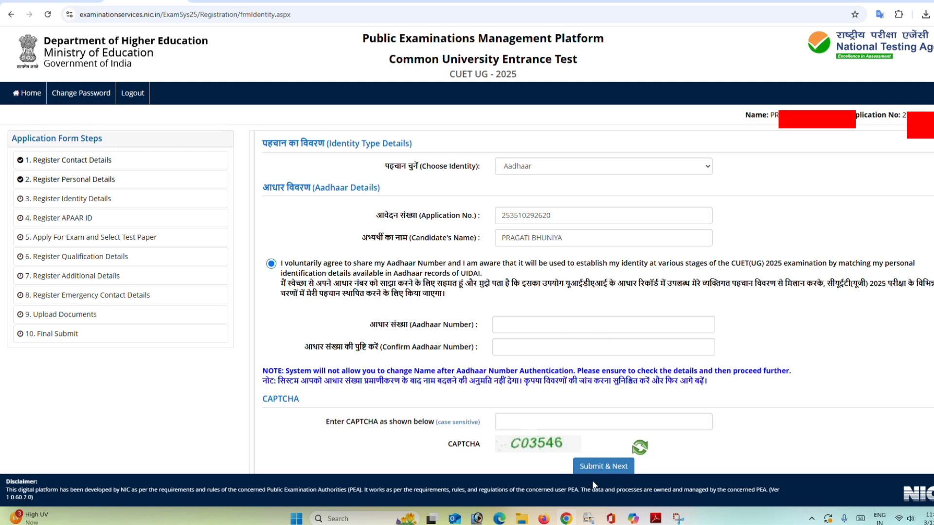
left_click(523, 327)
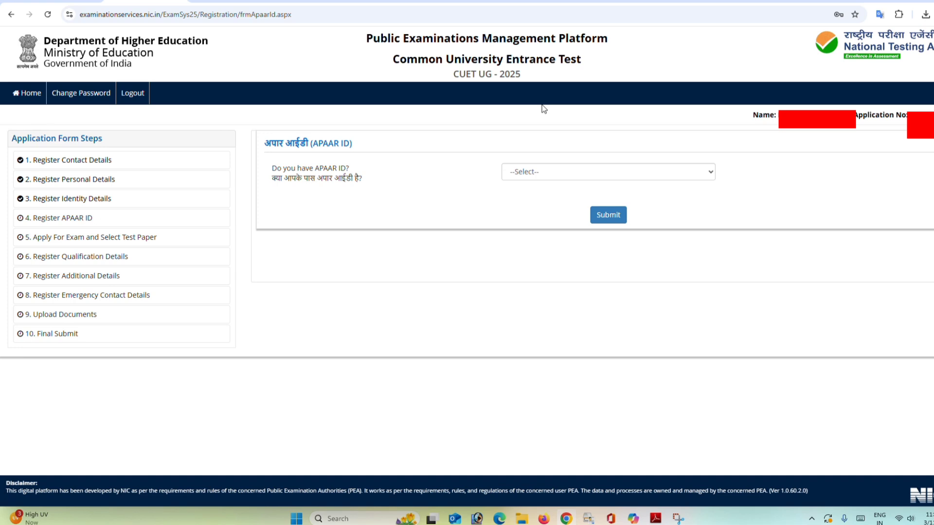
Answer Yes to having an APAAR ID, enter the ID, and submit to reach exam selection.
left_click(558, 172)
left_click(535, 201)
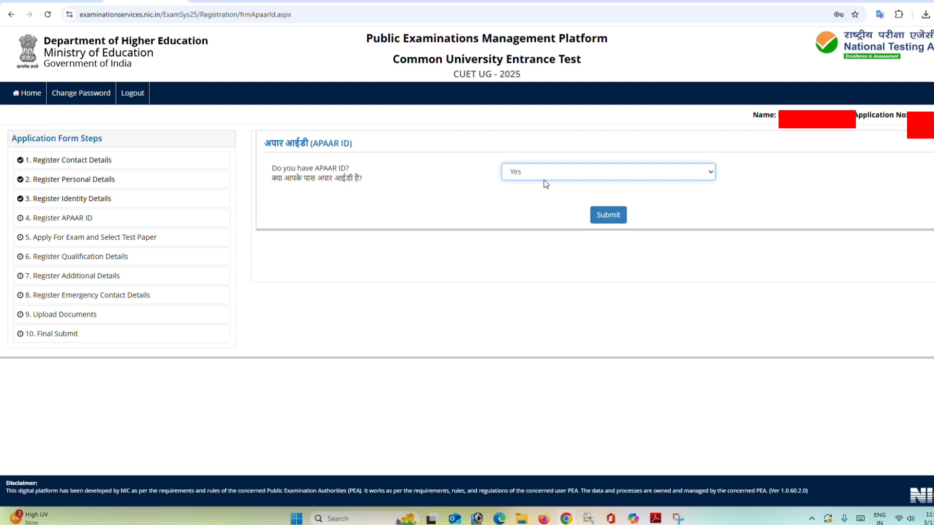
left_click(605, 219)
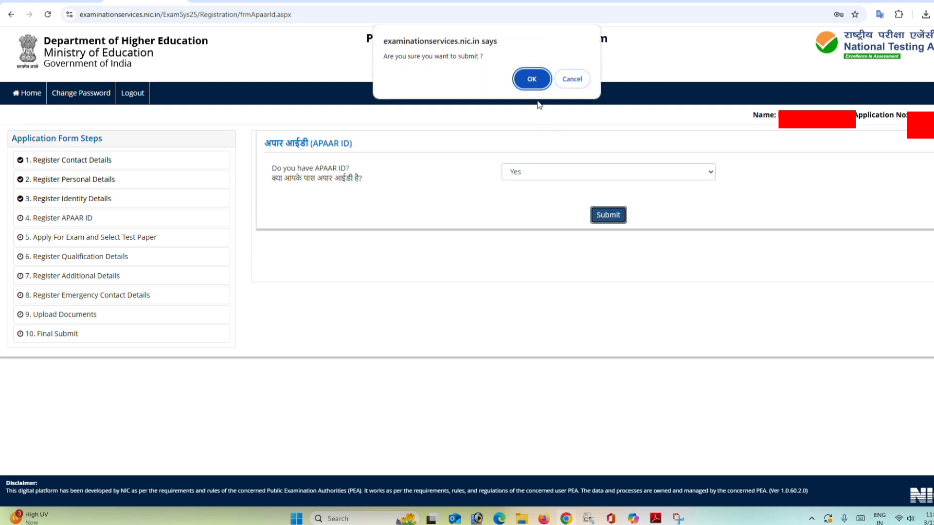
left_click(531, 79)
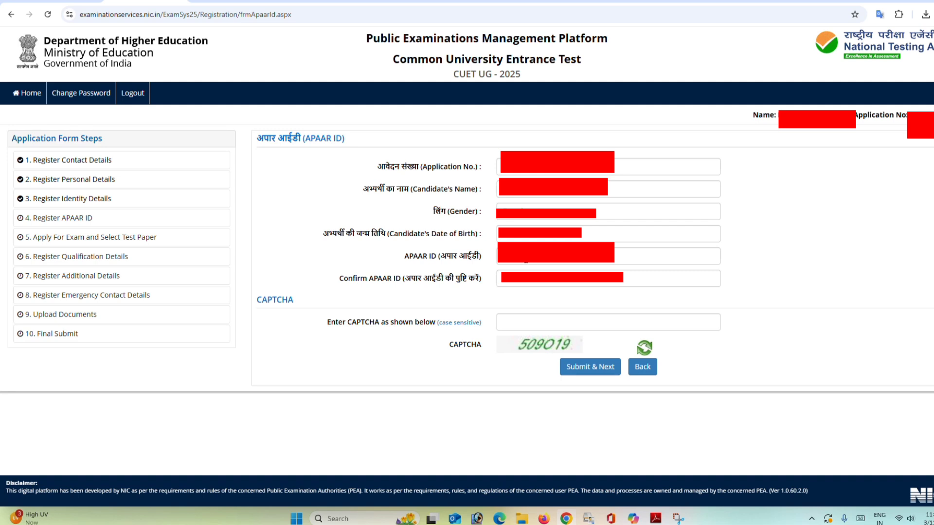
left_click(526, 261)
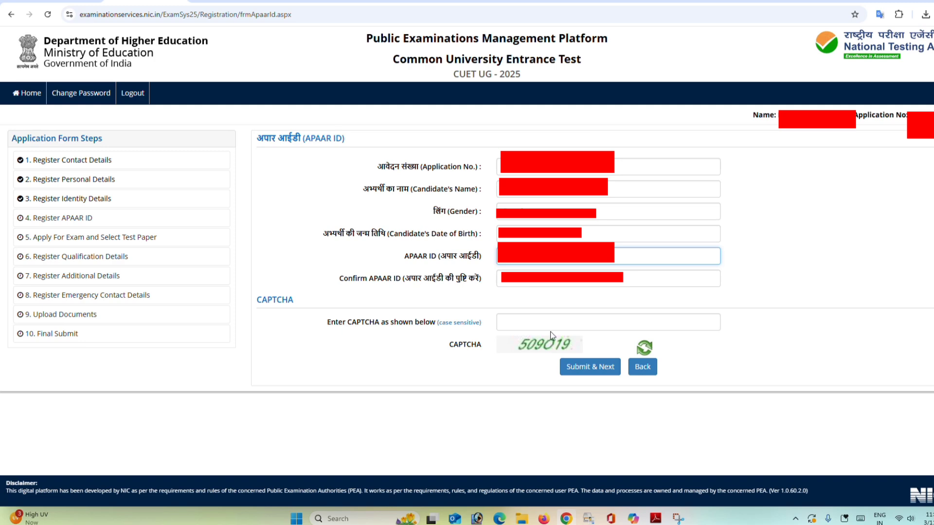
left_click(582, 375)
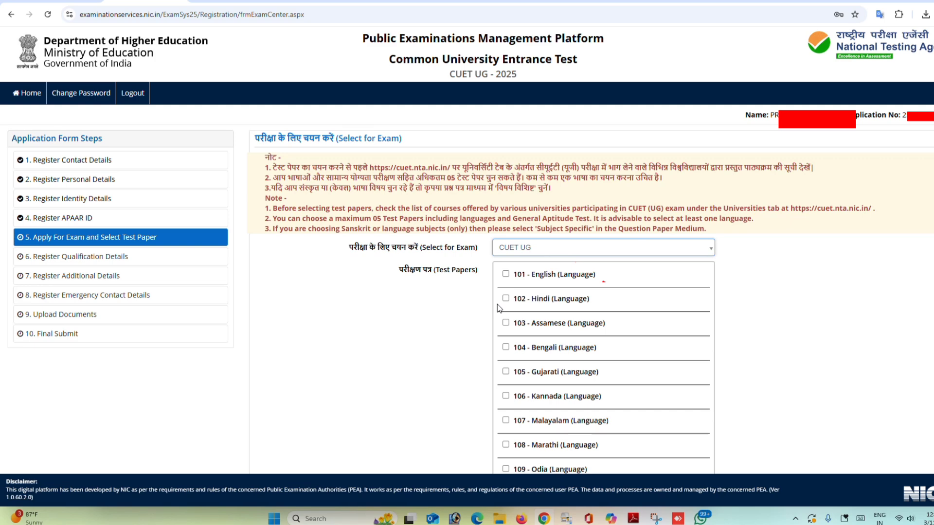
Check 501 General Aptitude Test in the test paper list and choose Bengali as the question paper medium.
scroll(569, 326, "down", 6)
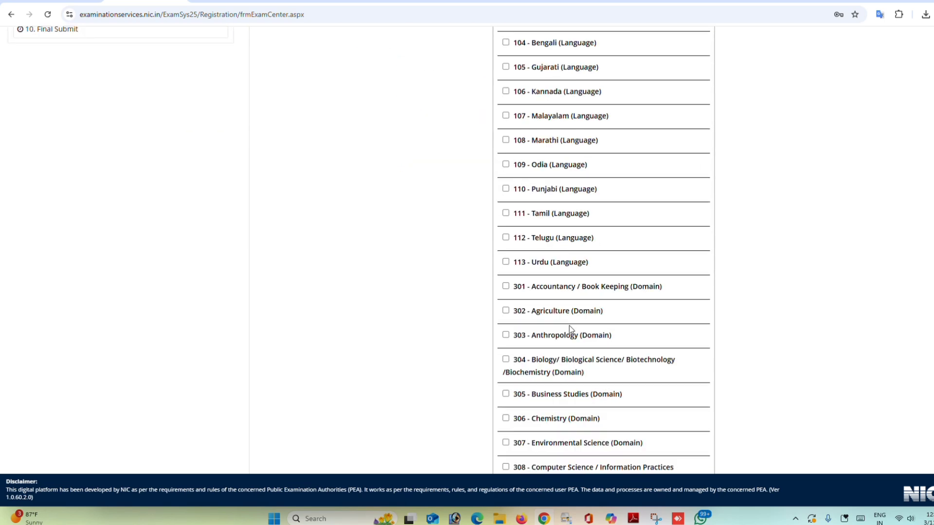
scroll(569, 325, "down", 2)
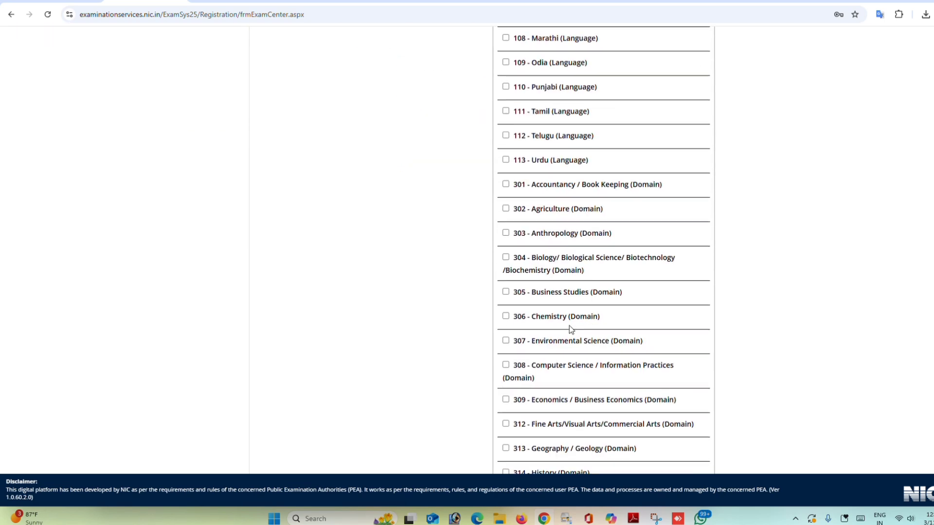
scroll(569, 326, "down", 5)
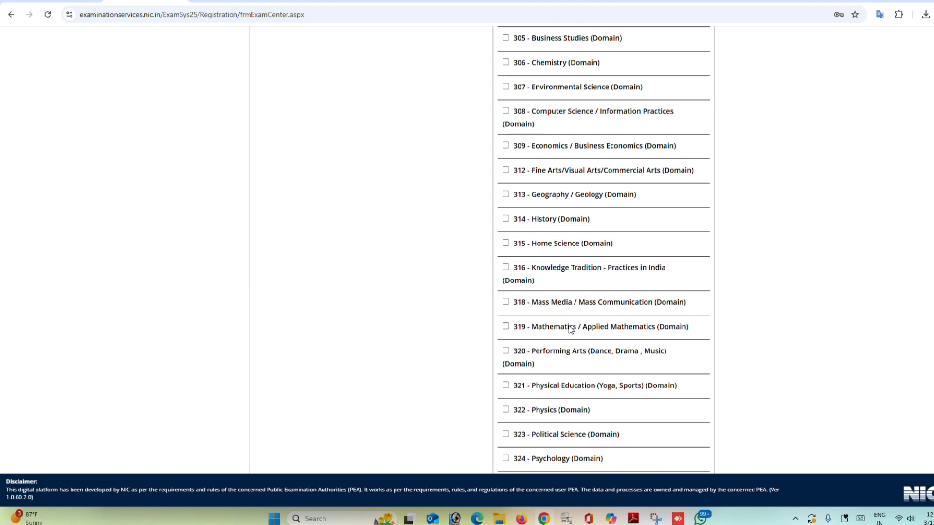
scroll(570, 330, "down", 3)
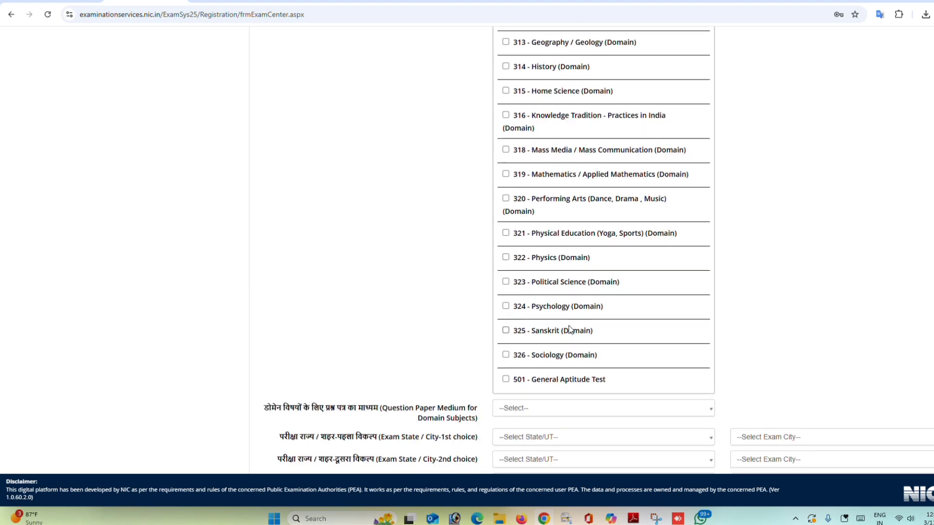
scroll(508, 227, "down", 2)
scroll(510, 226, "up", 8)
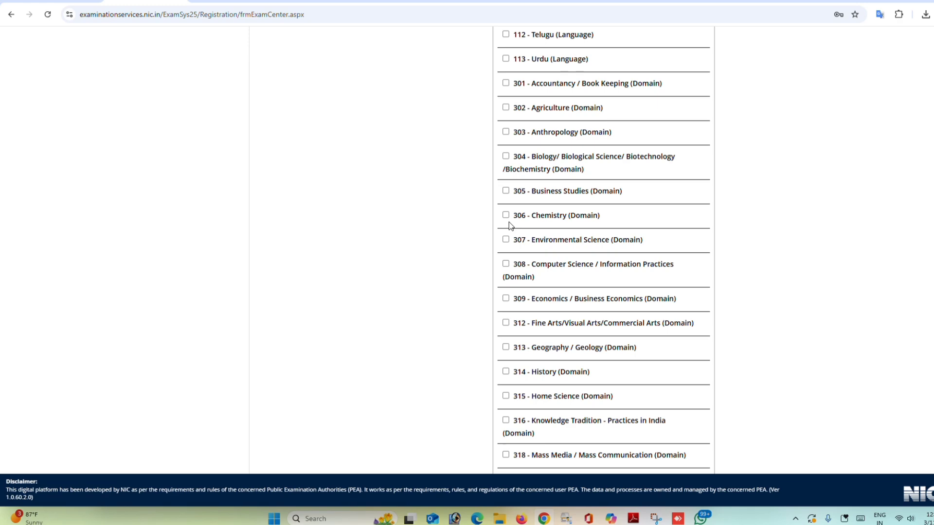
scroll(509, 221, "up", 2)
scroll(532, 284, "up", 2)
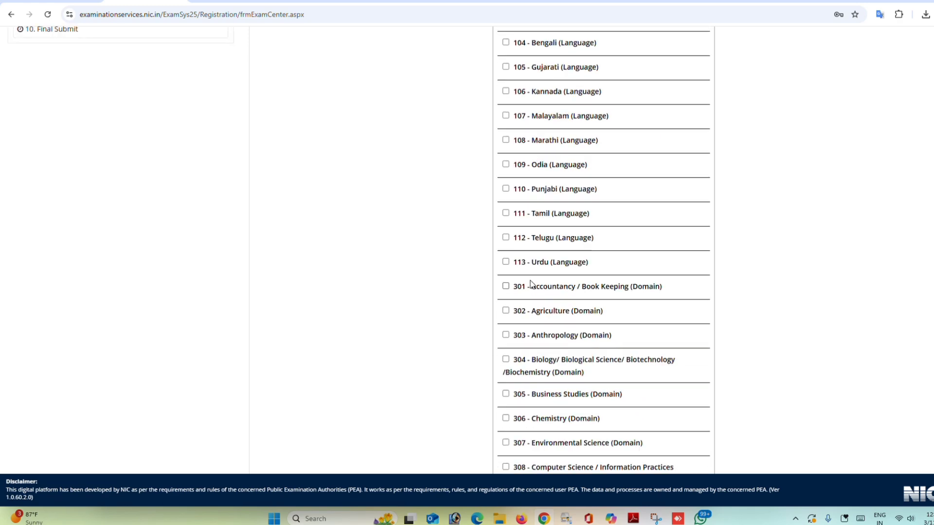
scroll(532, 284, "up", 3)
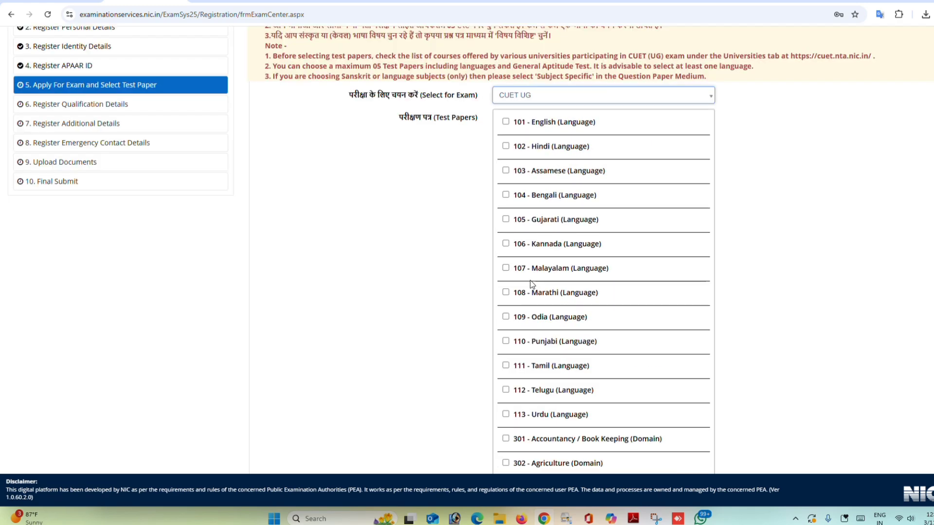
left_click(523, 167)
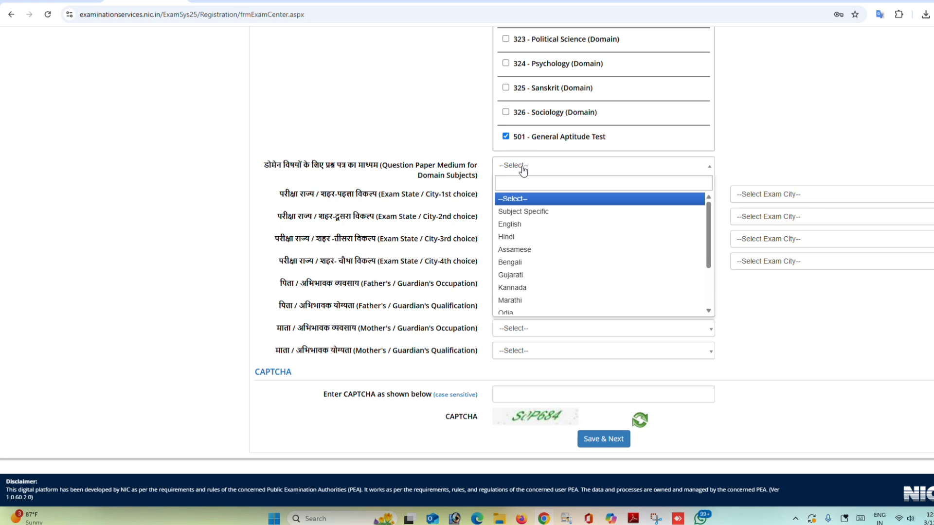
left_click(512, 268)
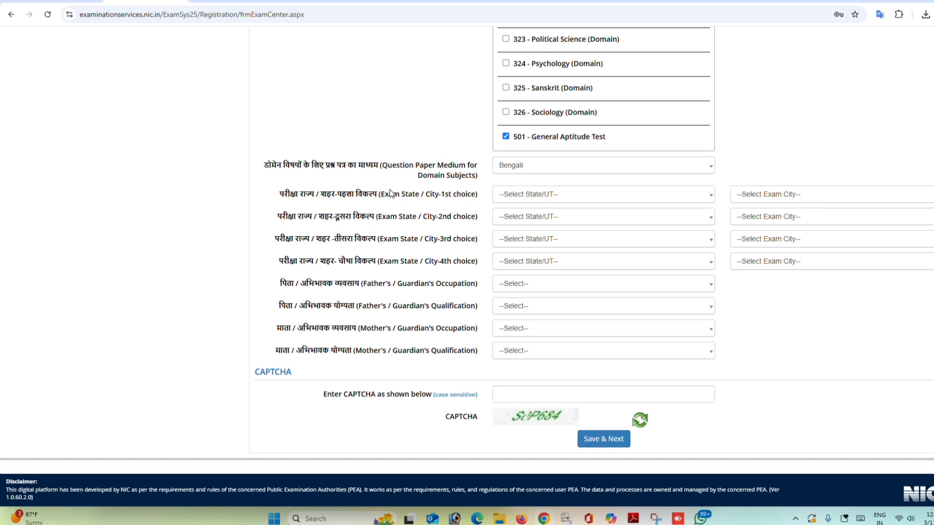
Set all four exam state choices to WEST BENGAL.
left_click(529, 196)
scroll(546, 288, "down", 1)
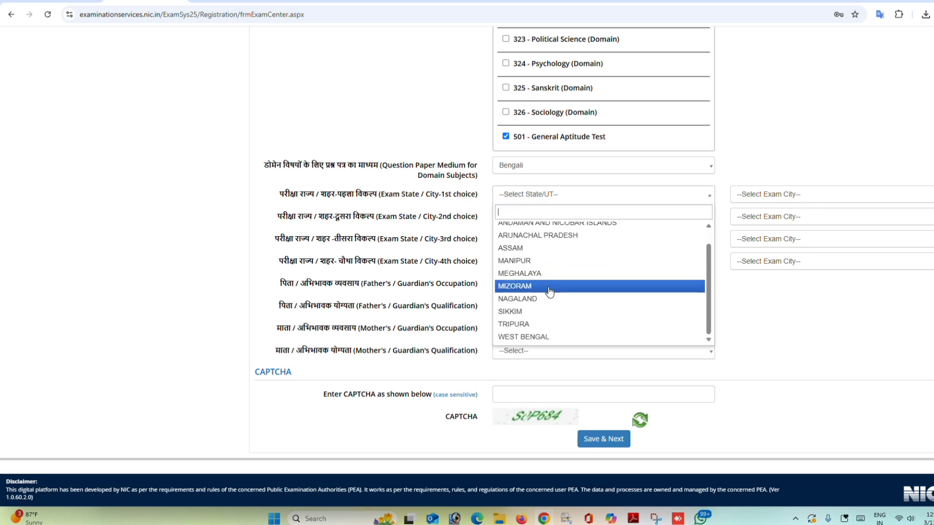
left_click(545, 334)
left_click(811, 195)
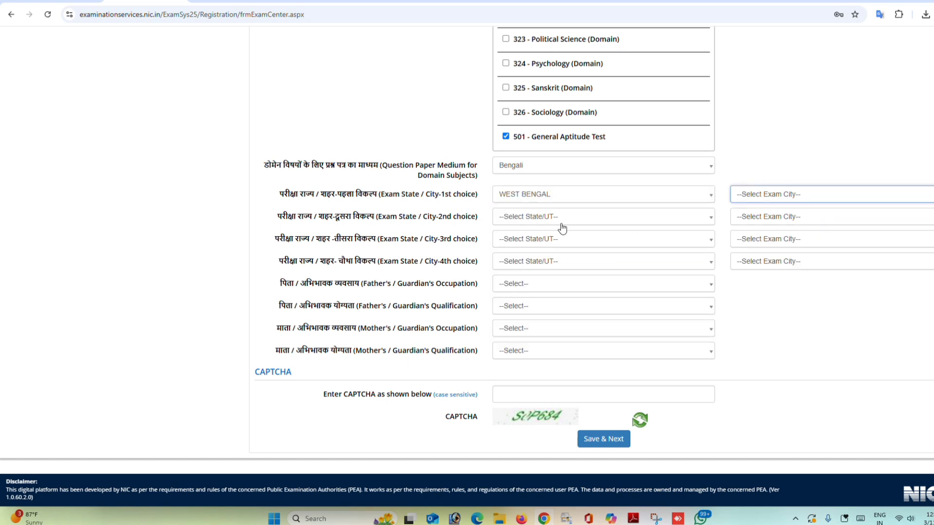
left_click(560, 219)
scroll(559, 311, "down", 5)
left_click(535, 357)
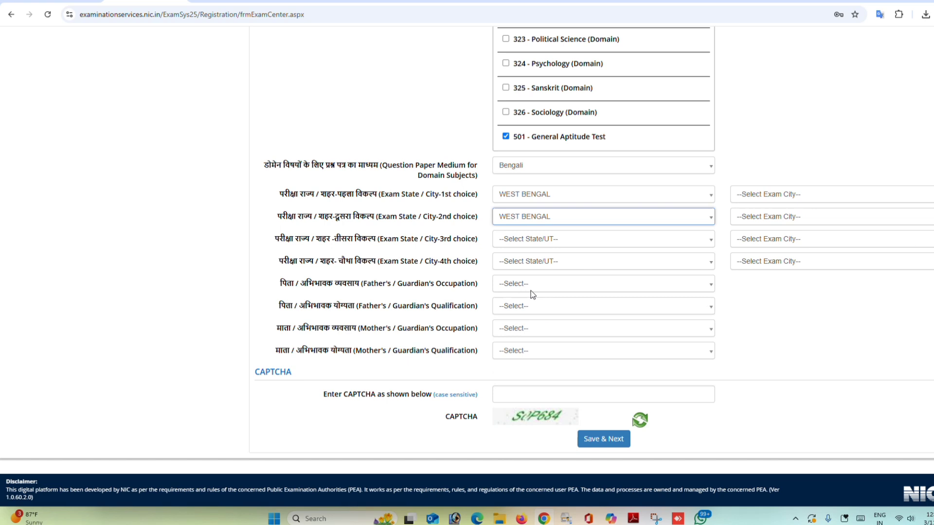
left_click(533, 237)
left_click(537, 239)
scroll(546, 355, "down", 3)
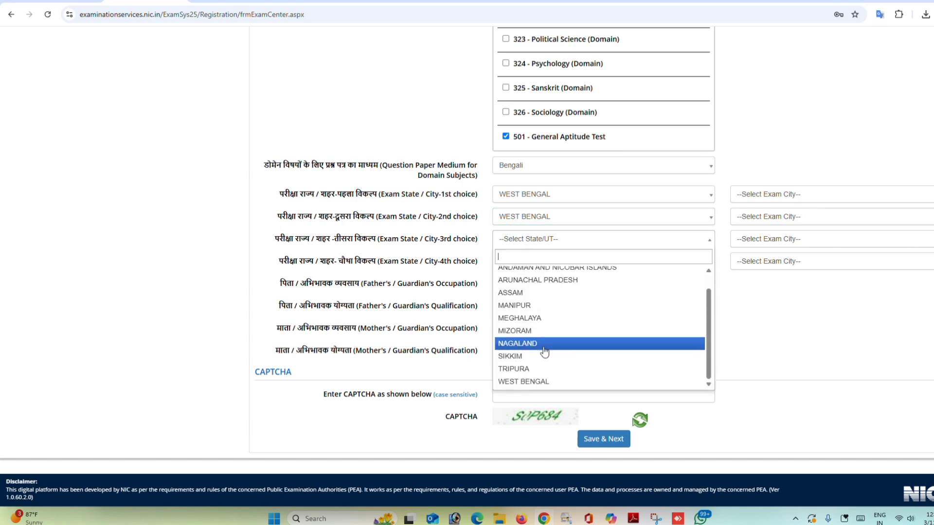
left_click(545, 380)
left_click(523, 265)
scroll(530, 355, "down", 2)
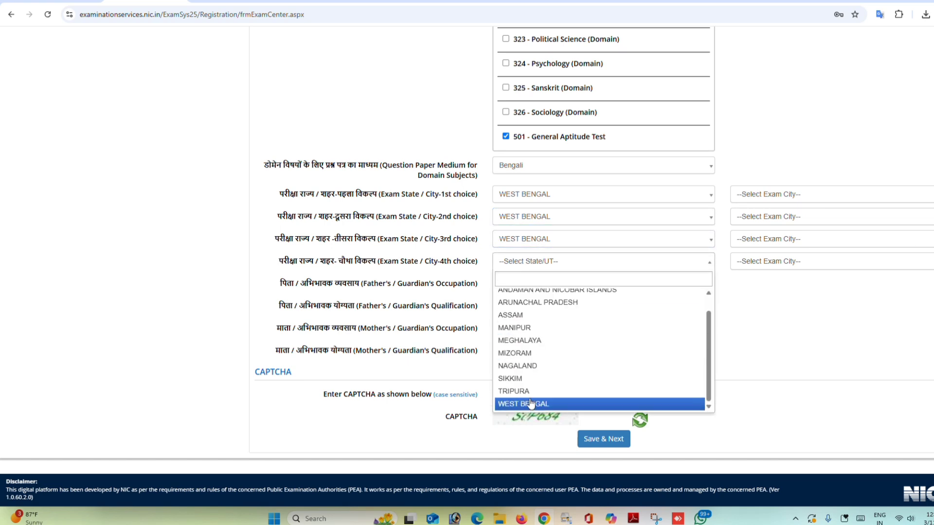
left_click(533, 402)
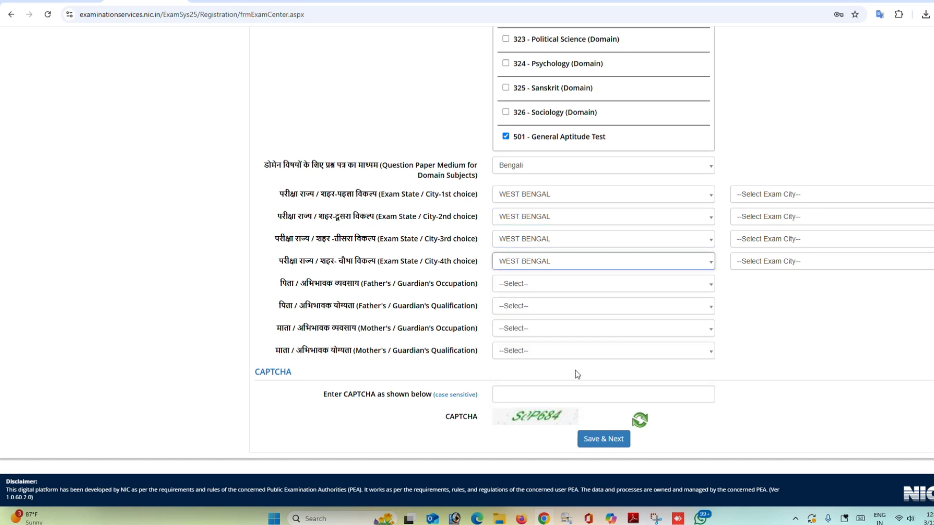
Choose the exam cities, with PASCHIM MEDINIPUR as the first choice.
left_click(797, 198)
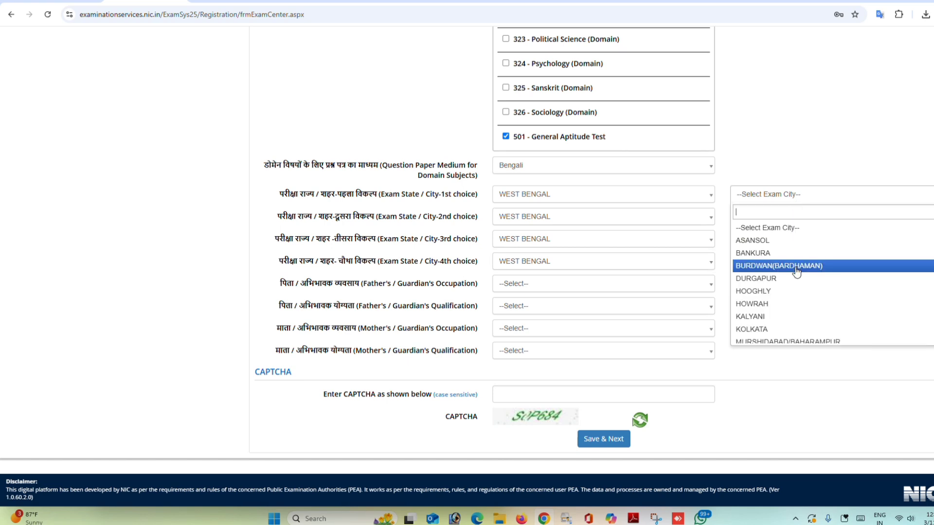
scroll(796, 270, "down", 2)
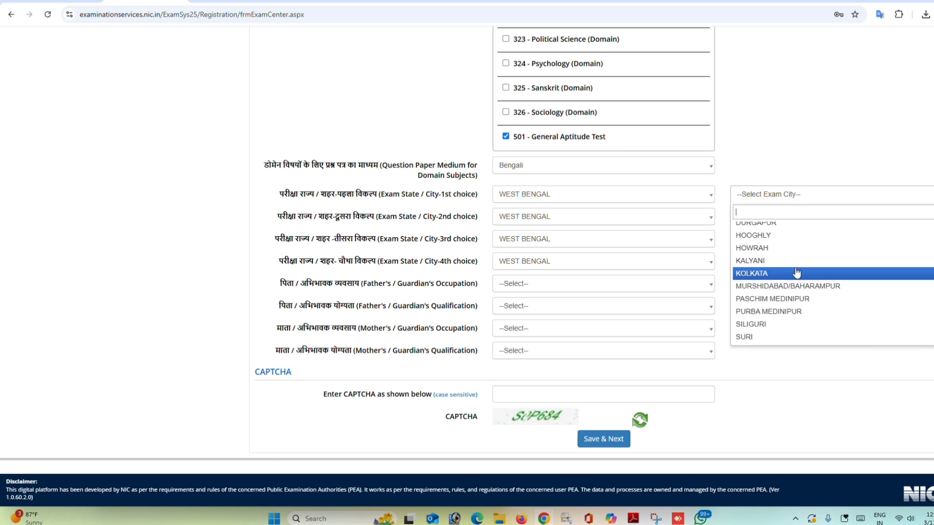
left_click(797, 302)
left_click(755, 218)
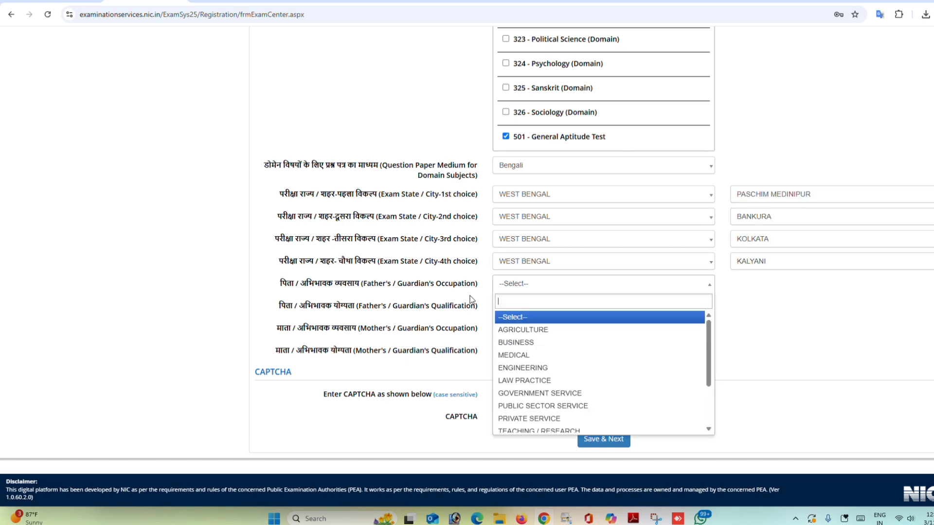
Set father's occupation to AGRICULTURE and mother's to OTHERS (INCLUDING HOUSE WIFE).
left_click(495, 288)
left_click(515, 286)
left_click(532, 330)
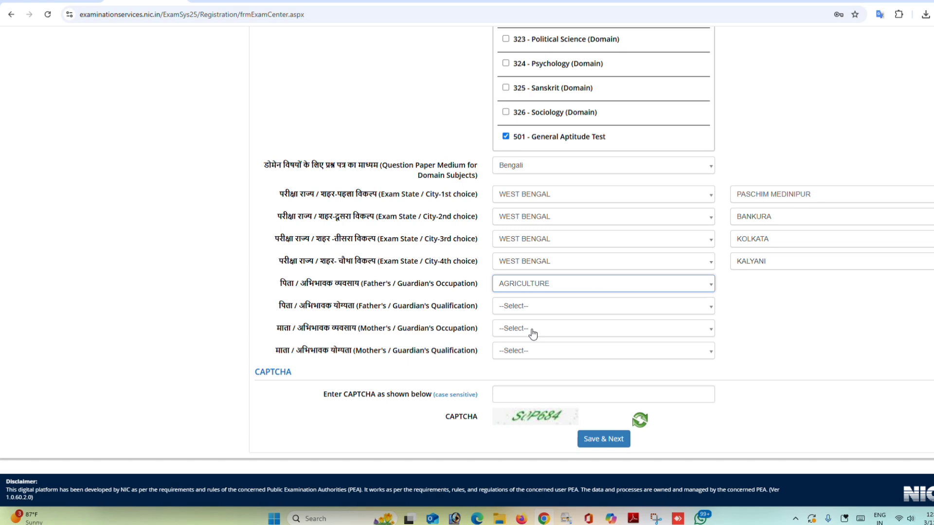
left_click(532, 332)
scroll(586, 441, "down", 2)
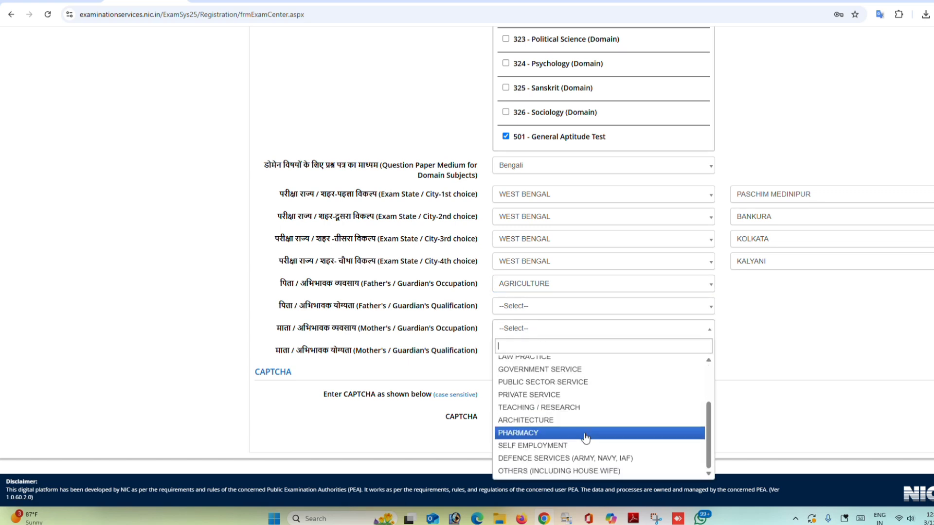
left_click(588, 471)
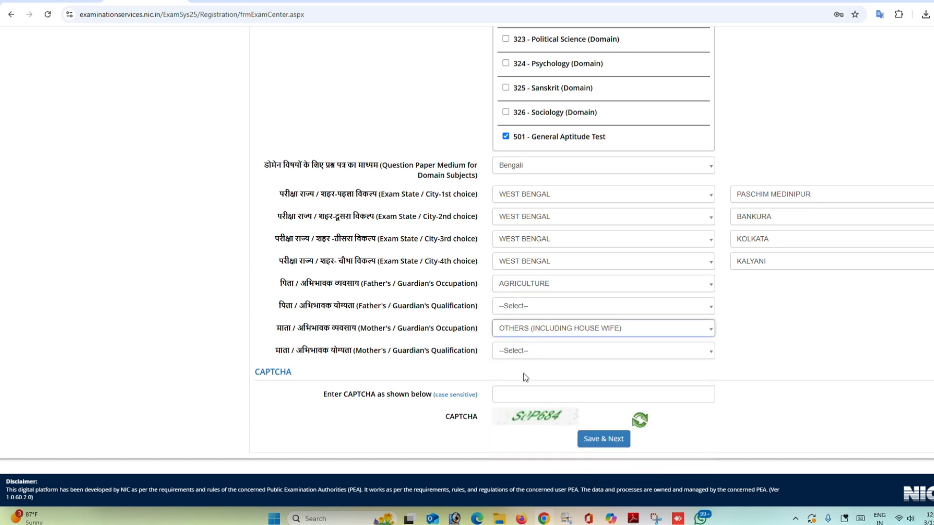
Set father's qualification to POST GRADUATE and mother's to GRADUATE, refreshing the CAPTCHA.
left_click(527, 306)
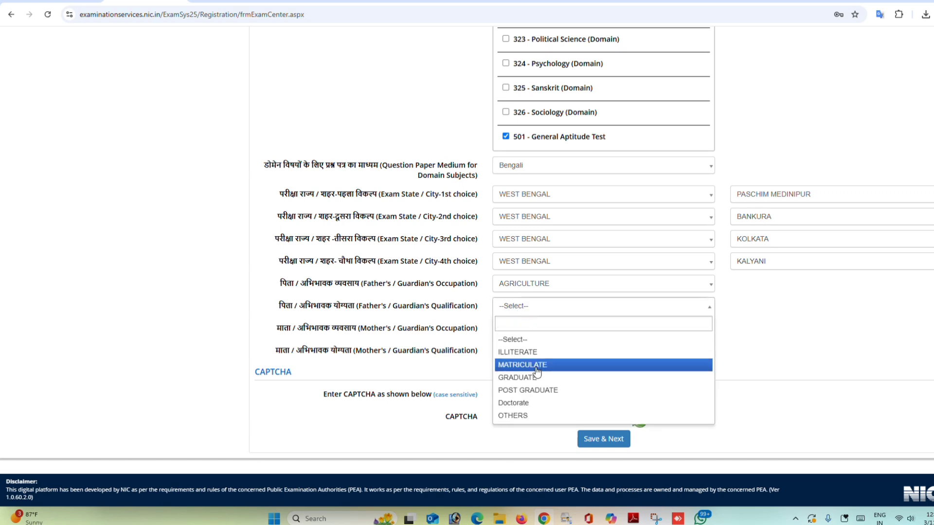
left_click(532, 390)
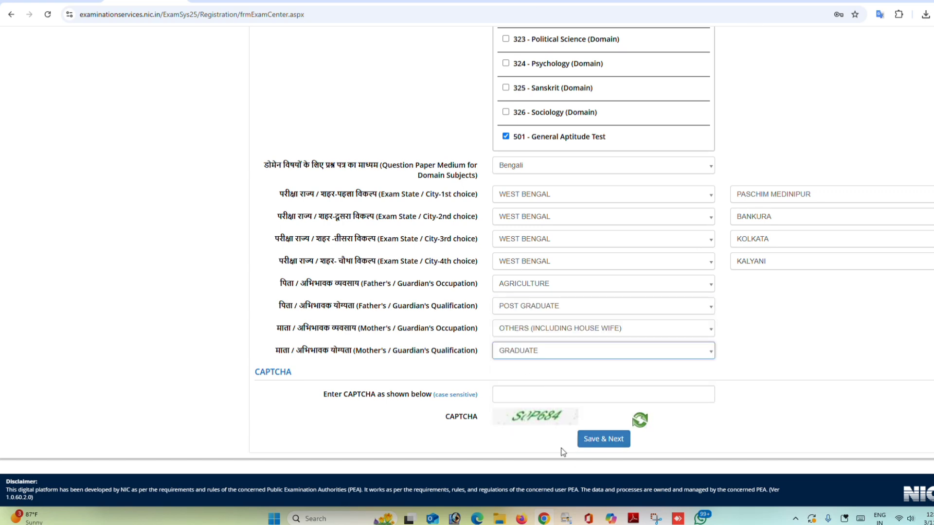
left_click(529, 393)
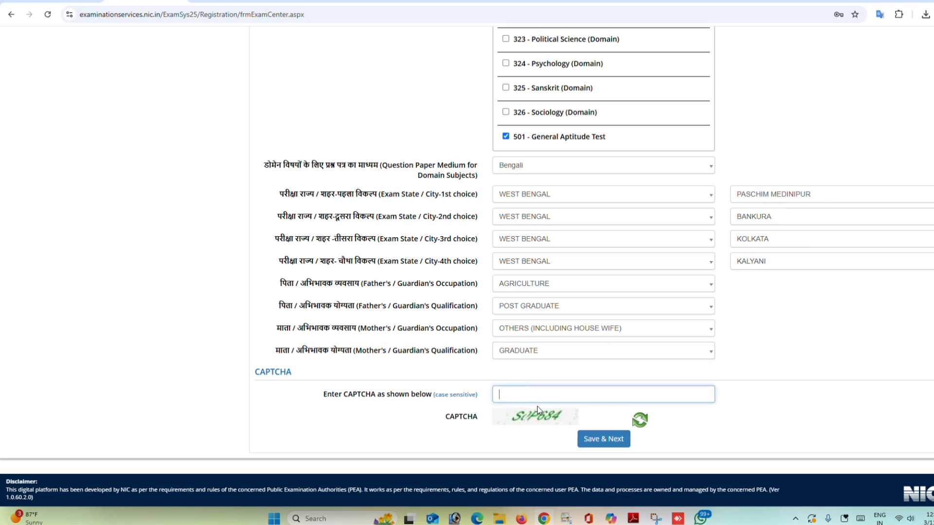
left_click(630, 424)
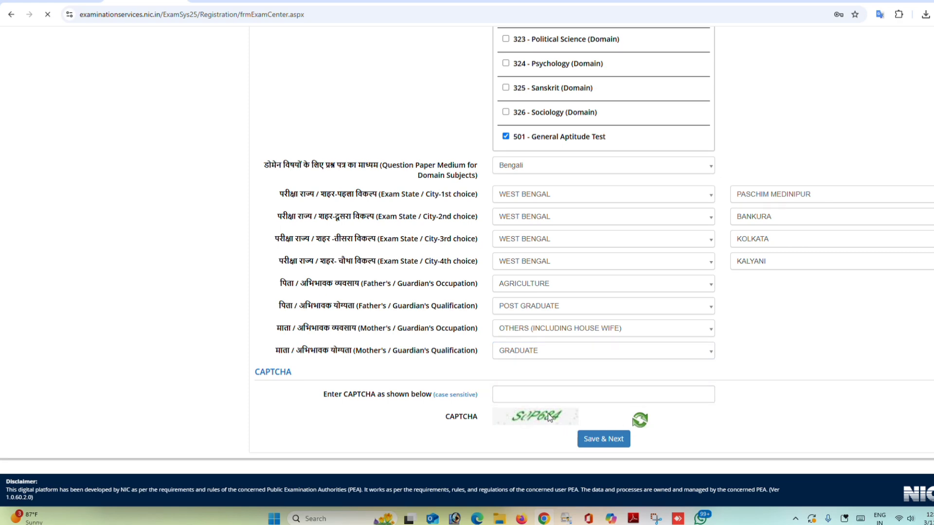
Enter the CAPTCHA, save the exam selection section and confirm Yes.
scroll(579, 438, "down", 15)
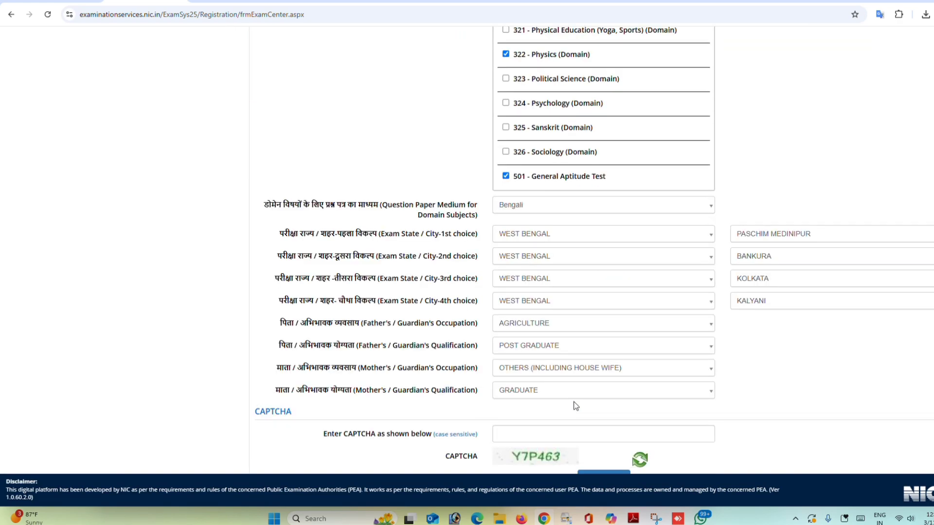
scroll(576, 406, "down", 1)
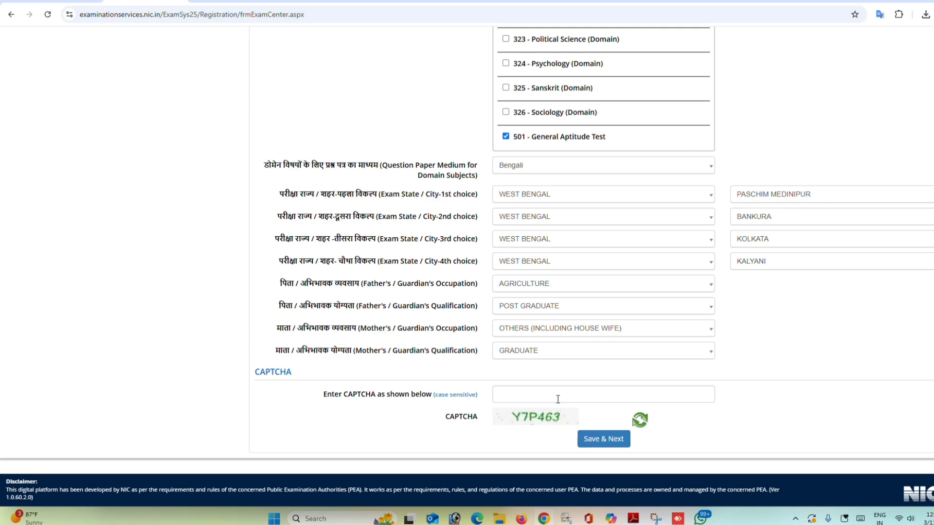
left_click(558, 394)
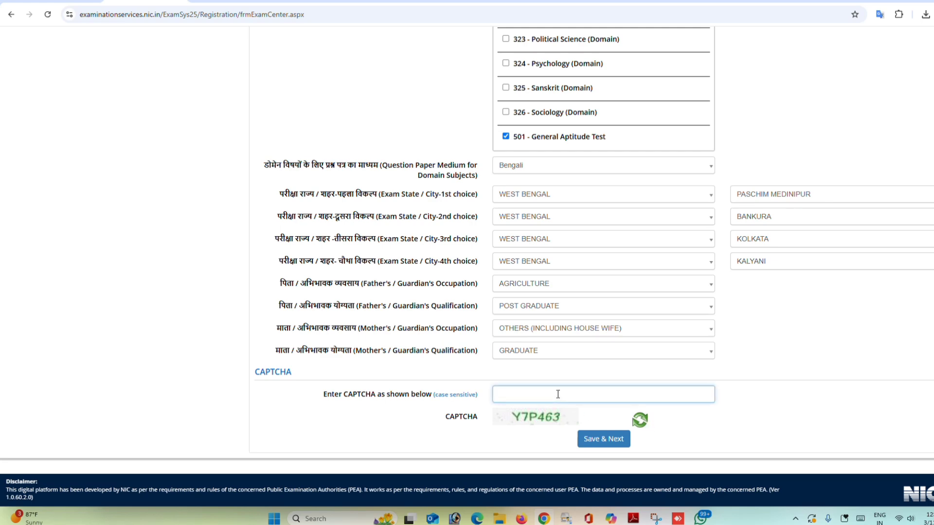
type("Y7P463")
left_click(602, 439)
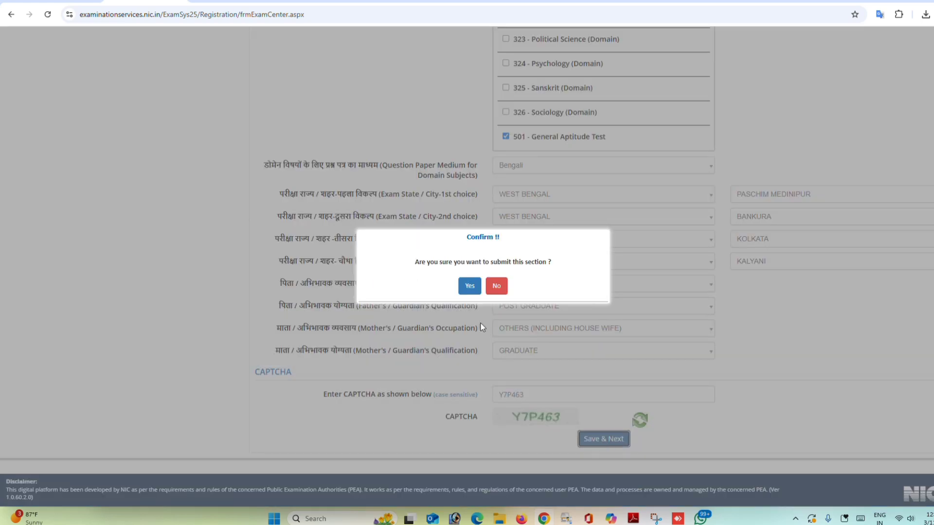
left_click(467, 286)
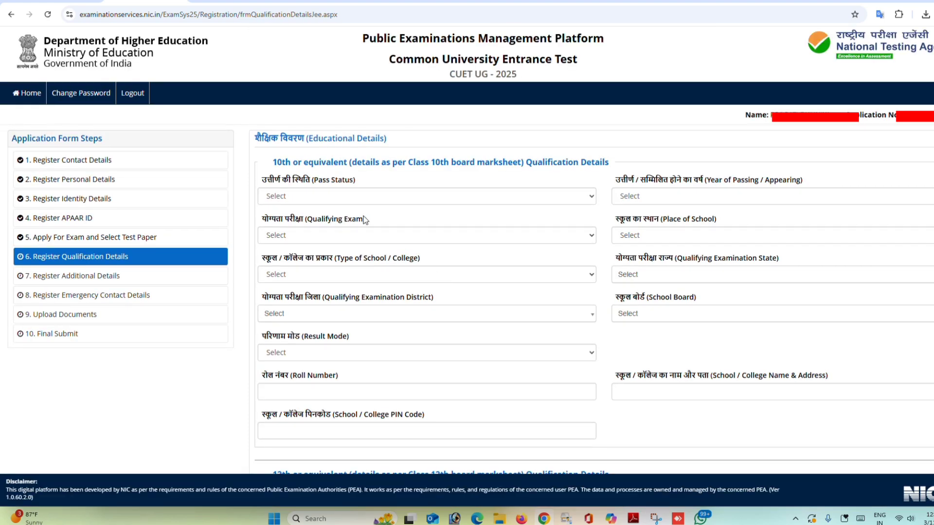
Set the Class 10 pass status to Passed with 2022 as year of passing.
left_click(327, 197)
left_click(313, 227)
left_click(654, 196)
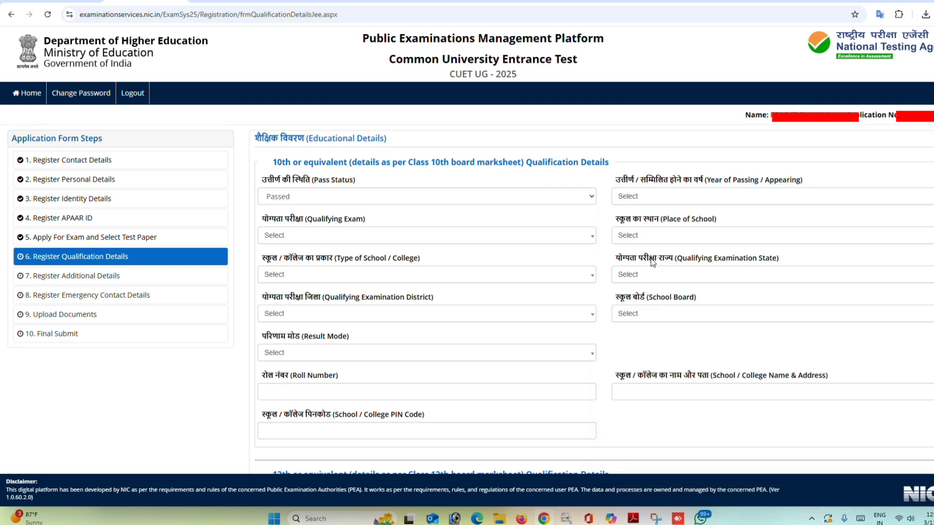
left_click(653, 197)
left_click(647, 239)
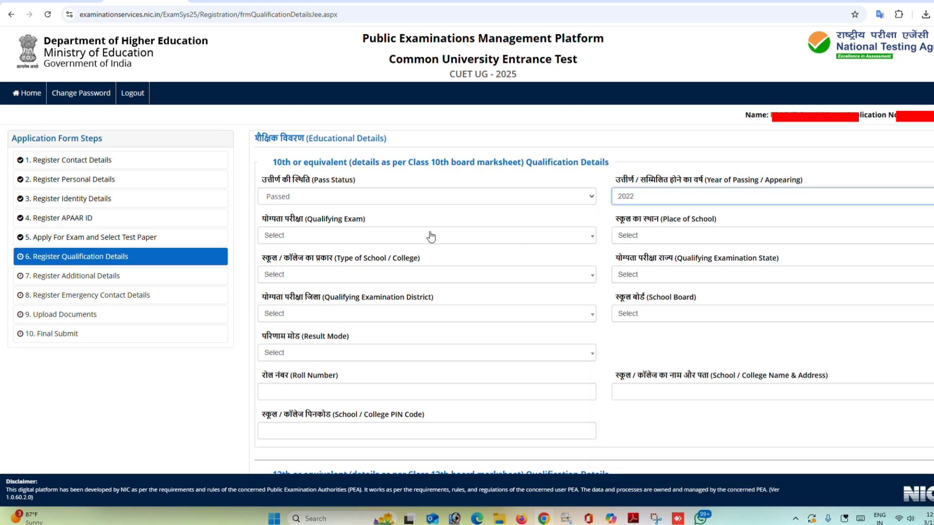
Choose 10th or Equivalent as qualifying exam and mark the school location Rural.
left_click(329, 237)
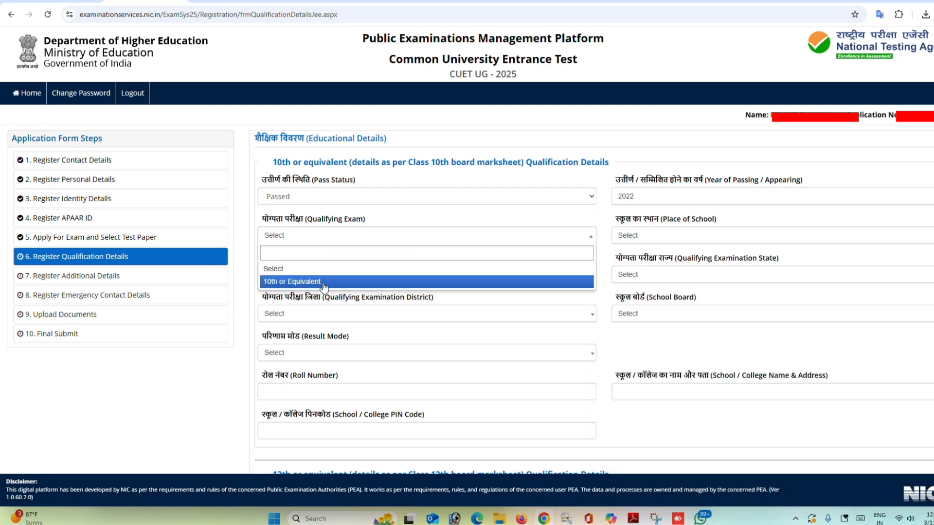
left_click(325, 282)
left_click(627, 238)
left_click(646, 290)
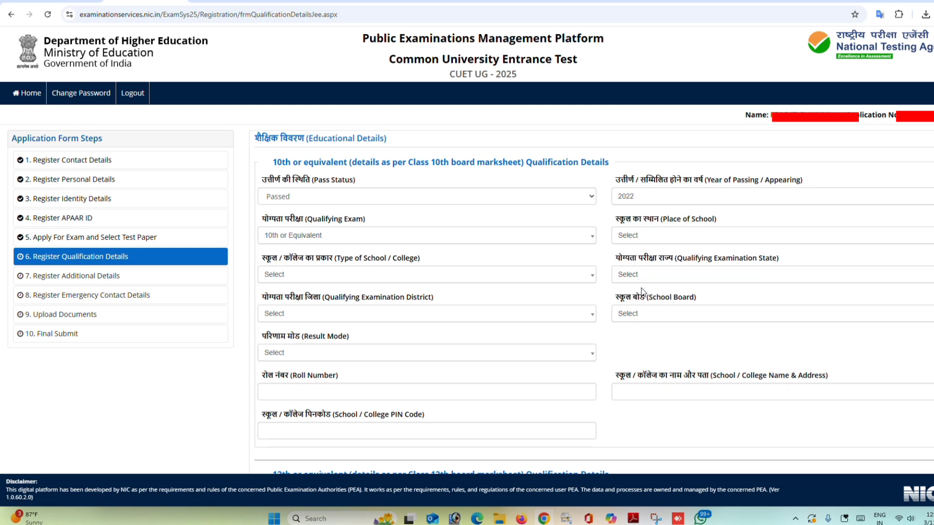
left_click(655, 235)
left_click(642, 281)
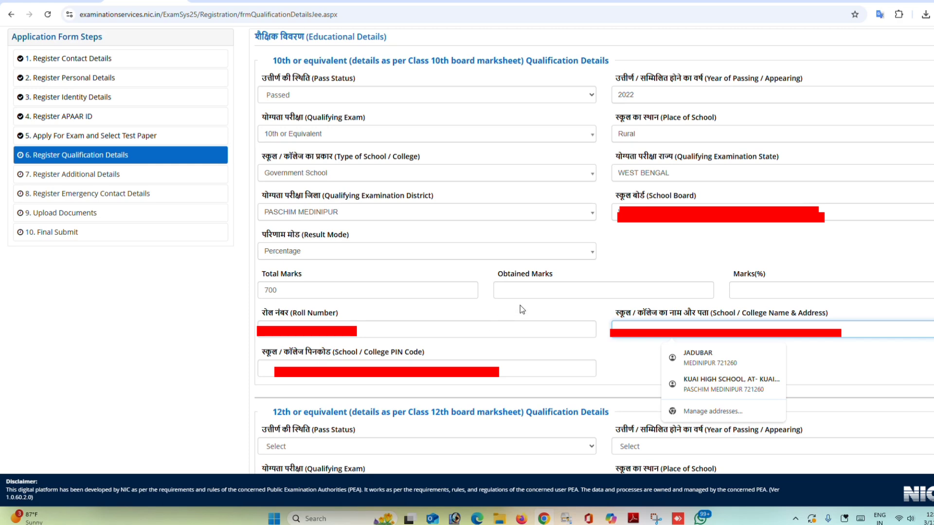
scroll(521, 306, "down", 7)
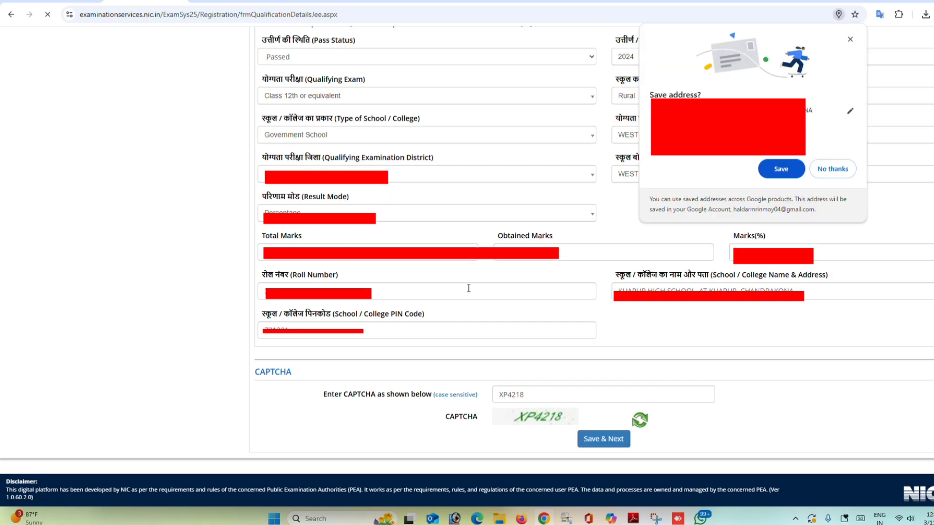
left_click(531, 162)
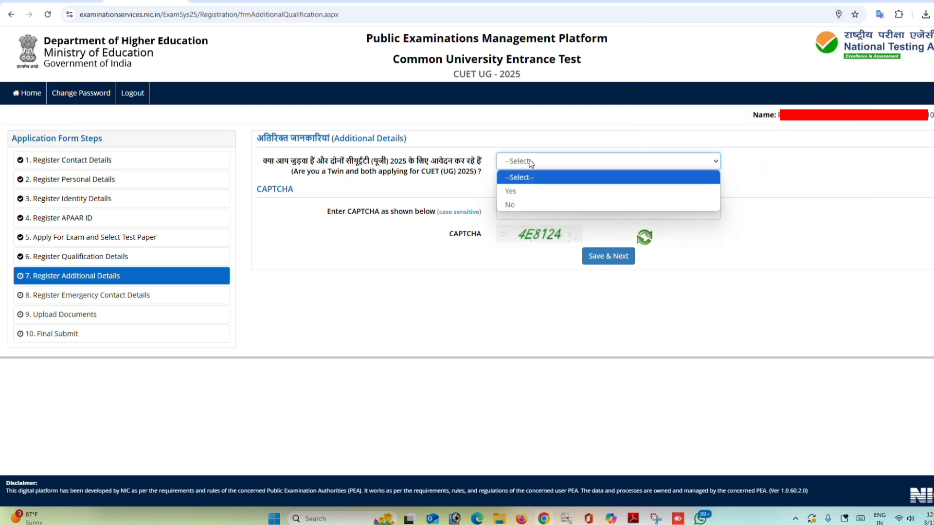
Answer No to the twin-applicant question, enter the CAPTCHA, save and confirm Yes.
left_click(531, 204)
left_click(543, 214)
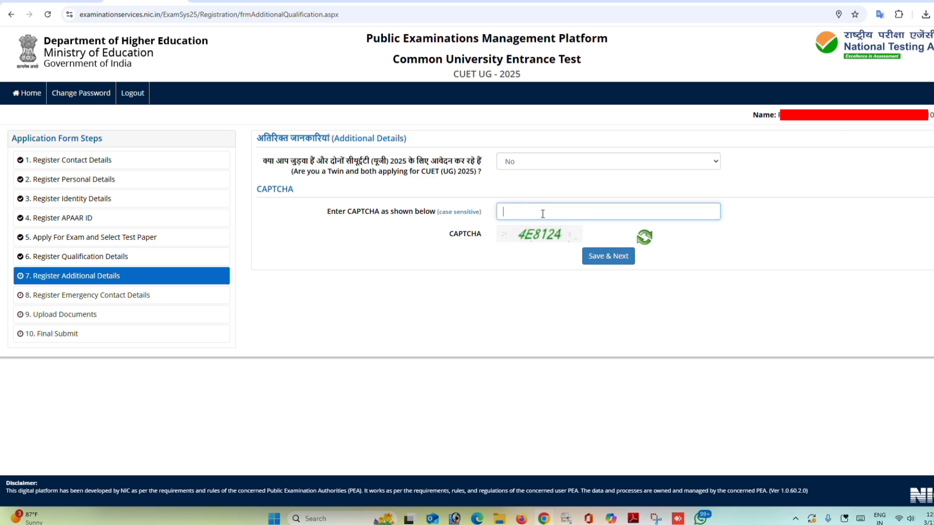
type("4E8124")
left_click(613, 258)
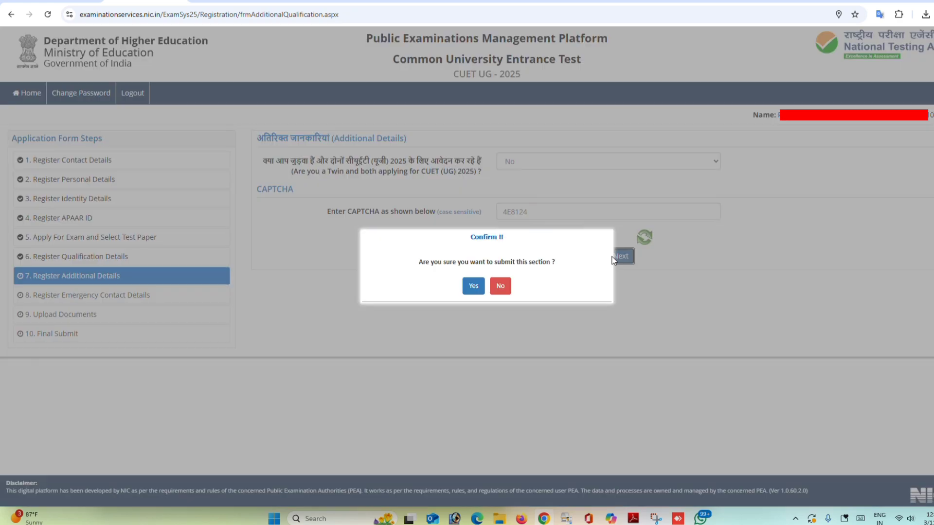
left_click(471, 288)
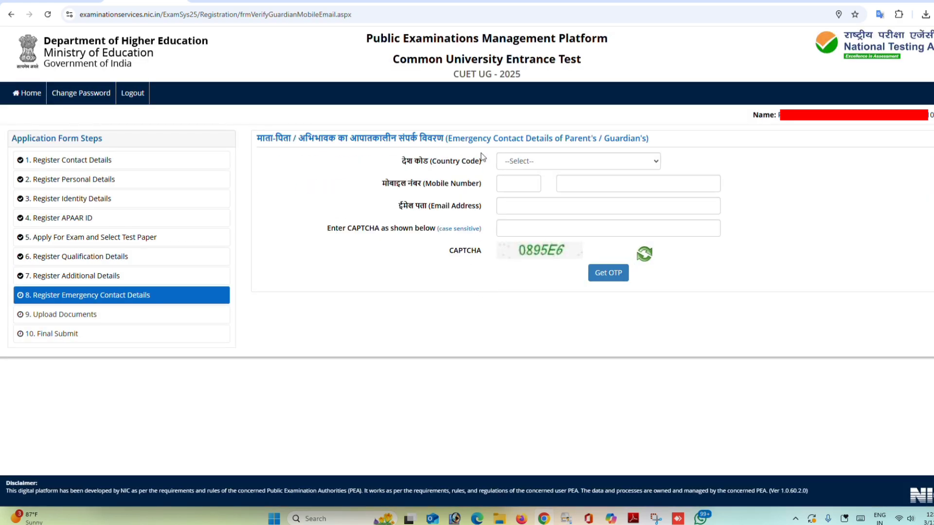
Set the emergency contact country code to India, enter the CAPTCHA and verify the OTPs.
left_click(574, 163)
left_click(547, 192)
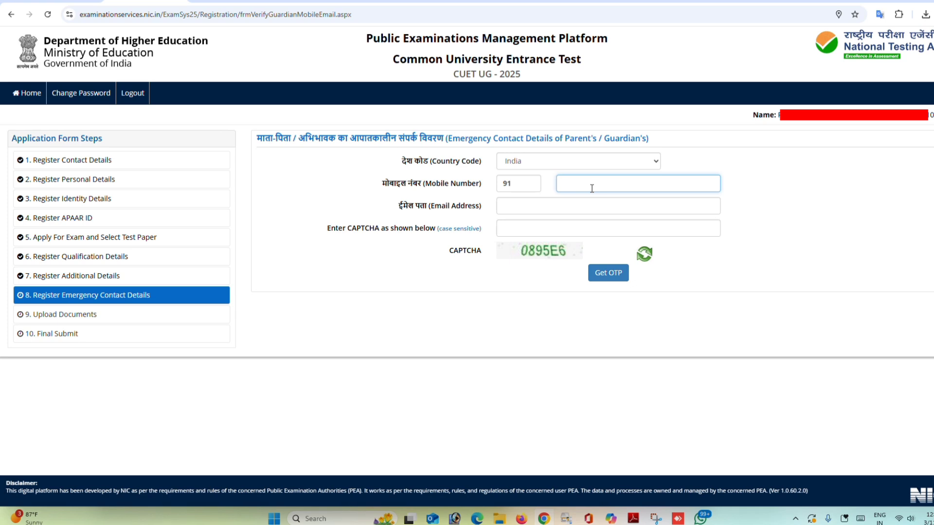
left_click(542, 230)
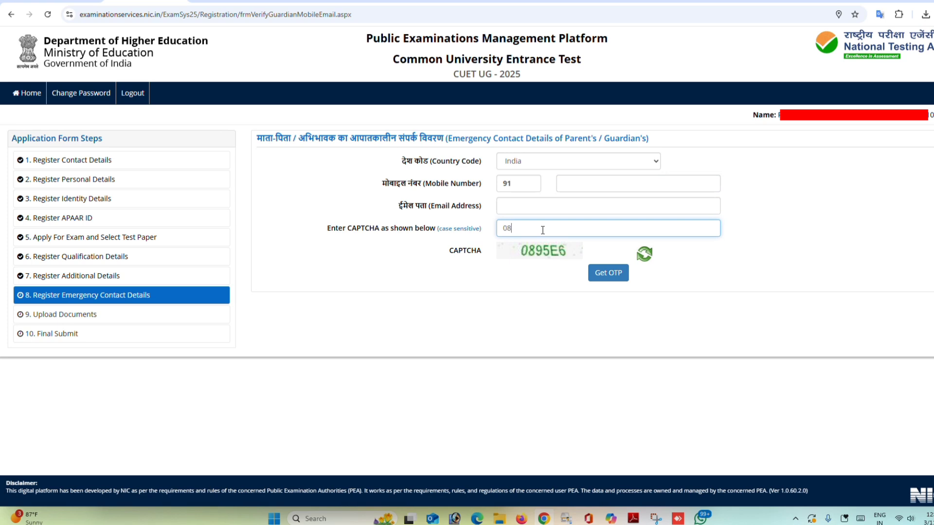
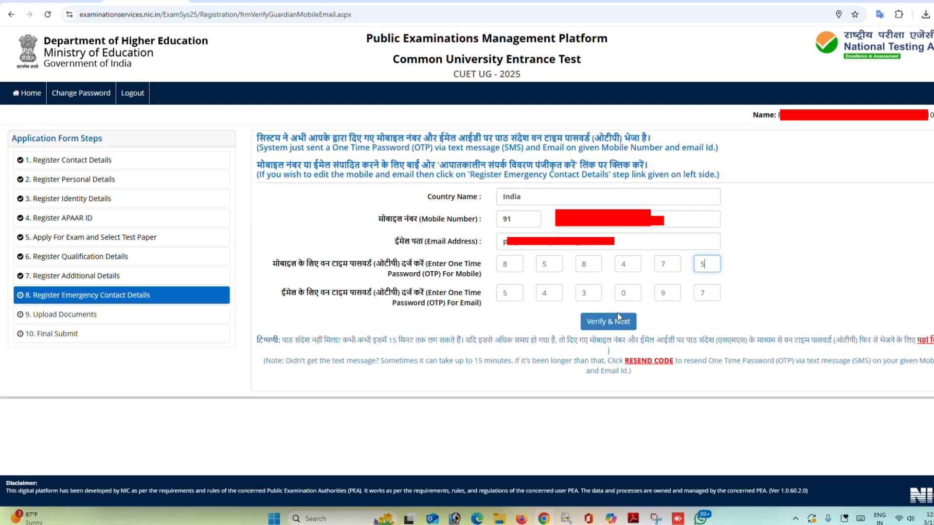
left_click(610, 323)
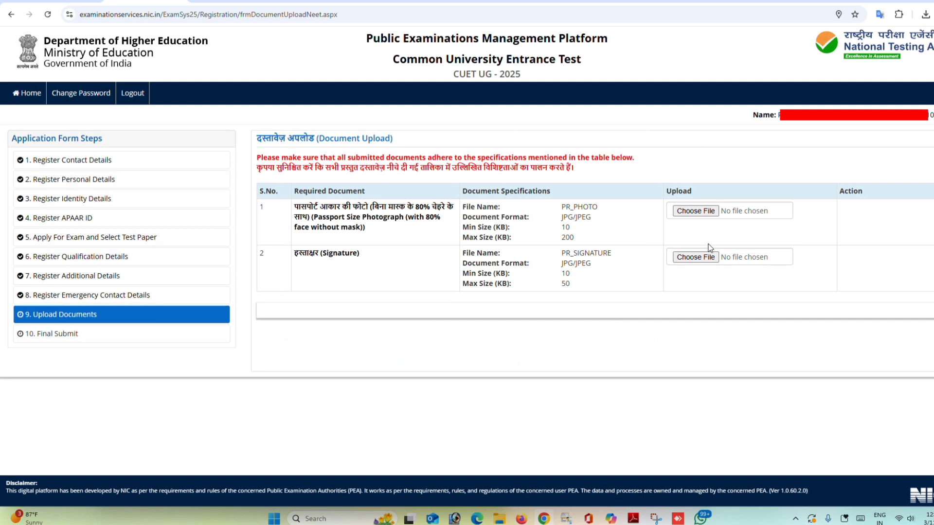
Upload the photograph and signature files and dismiss the success message.
left_click(696, 212)
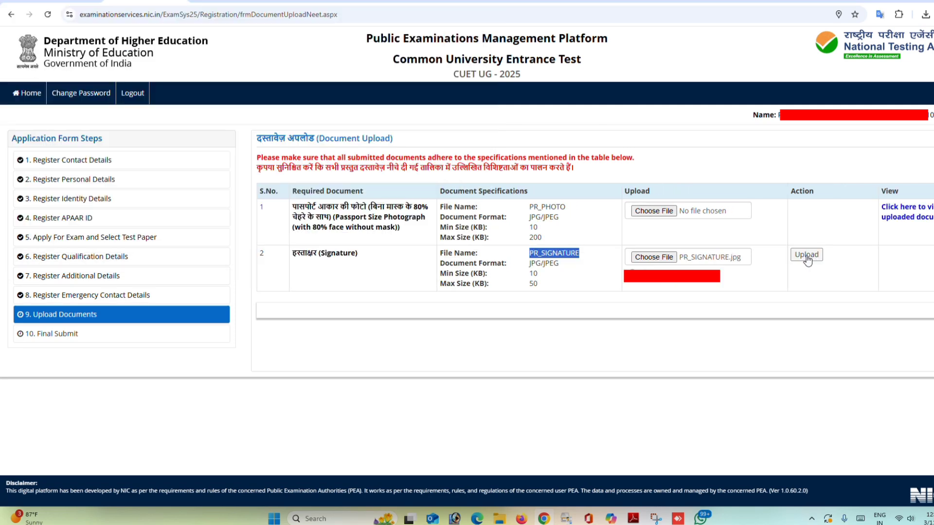
left_click(807, 258)
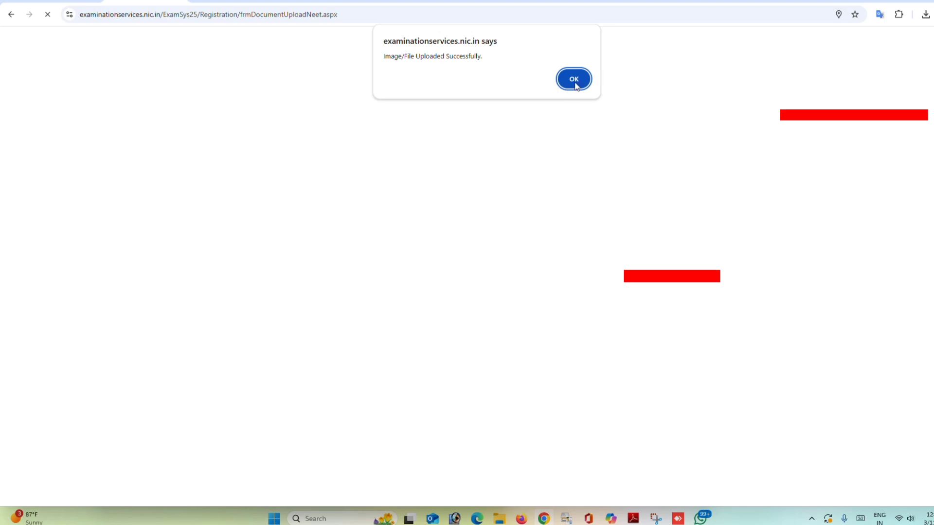
left_click(572, 80)
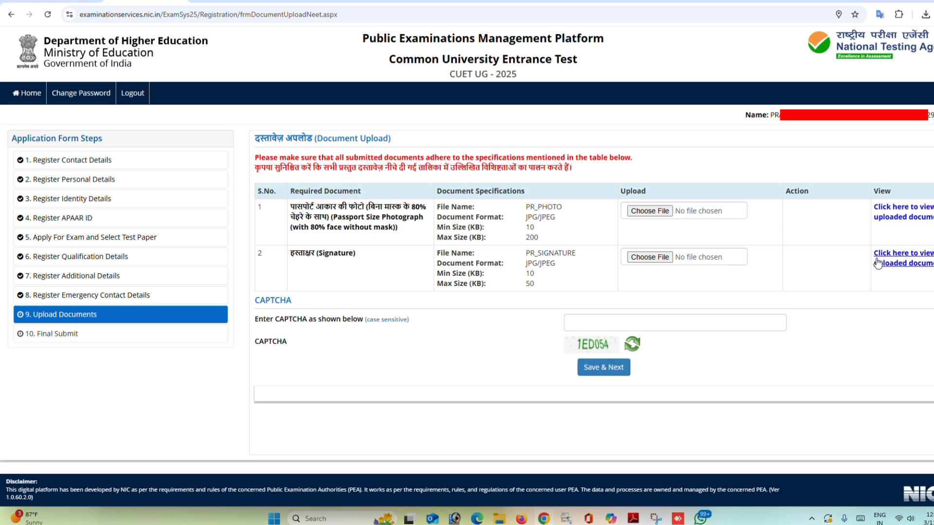
Enter the CAPTCHA, submit the Document Upload section and confirm Yes.
left_click(593, 328)
type("1")
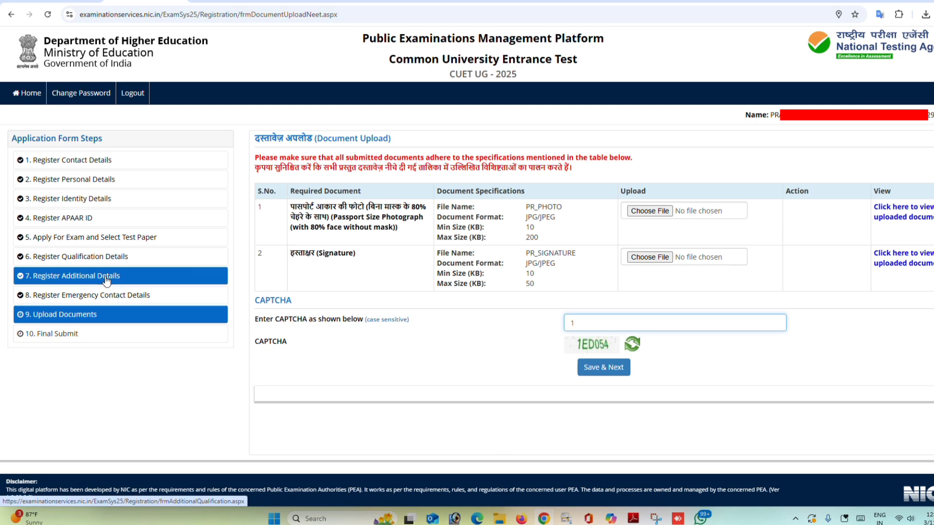
type("ED054")
key("Return")
left_click(470, 283)
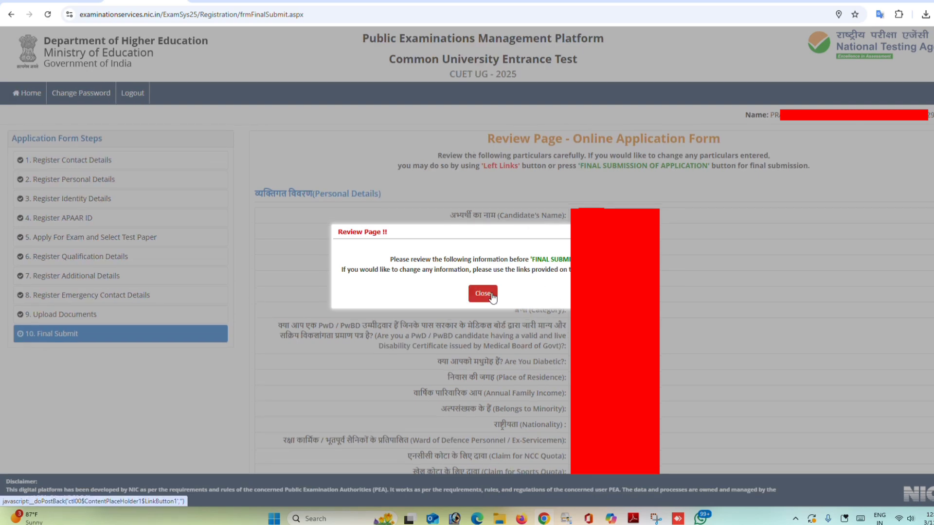
Dismiss the Review Page notice, make the final application submission and confirm Yes.
left_click(493, 296)
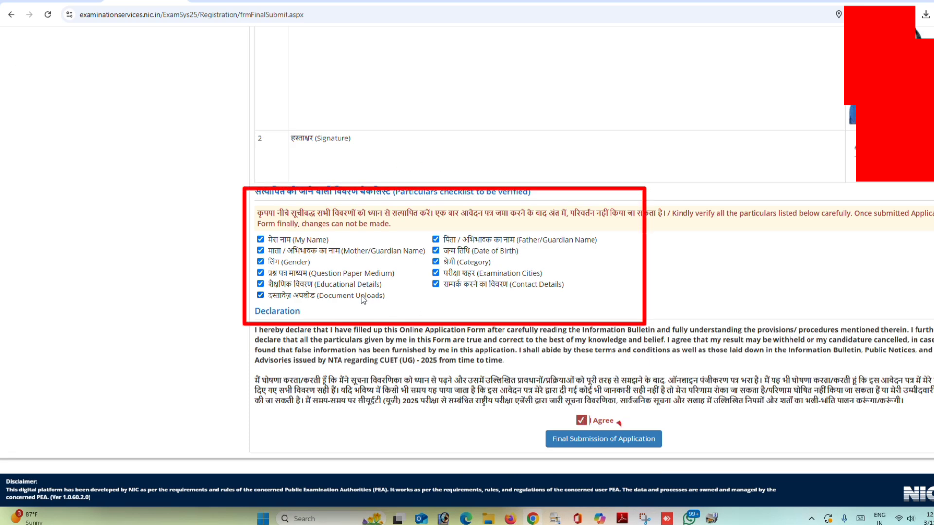
left_click(593, 441)
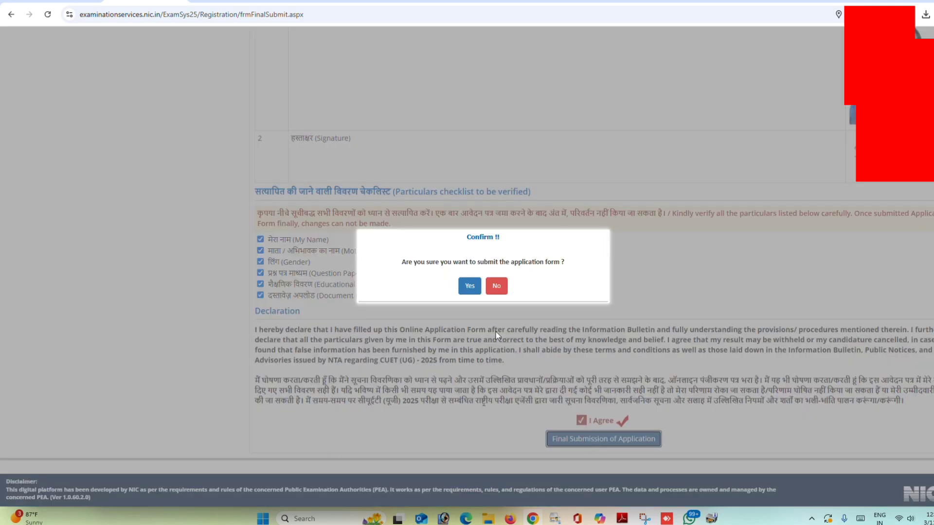
left_click(469, 290)
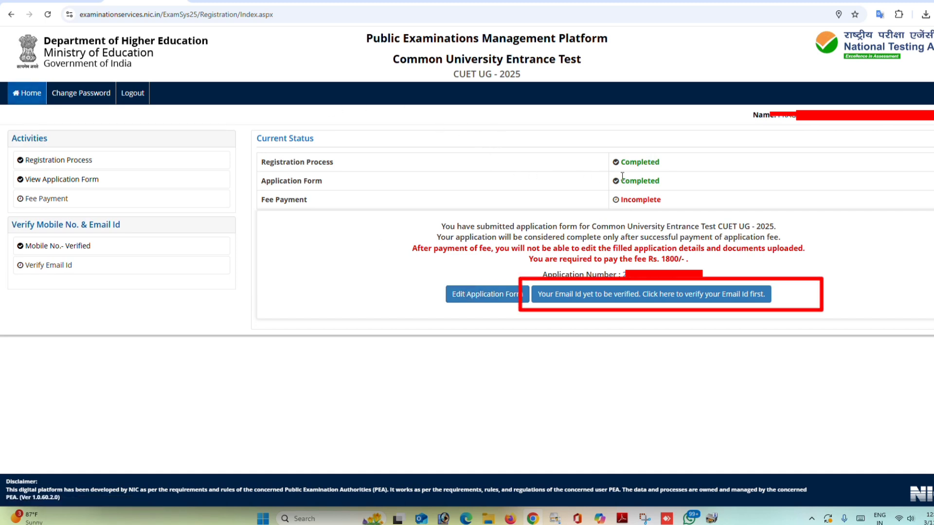
Start verifying the registered email, enter the CAPTCHA and request an email OTP.
left_click(616, 301)
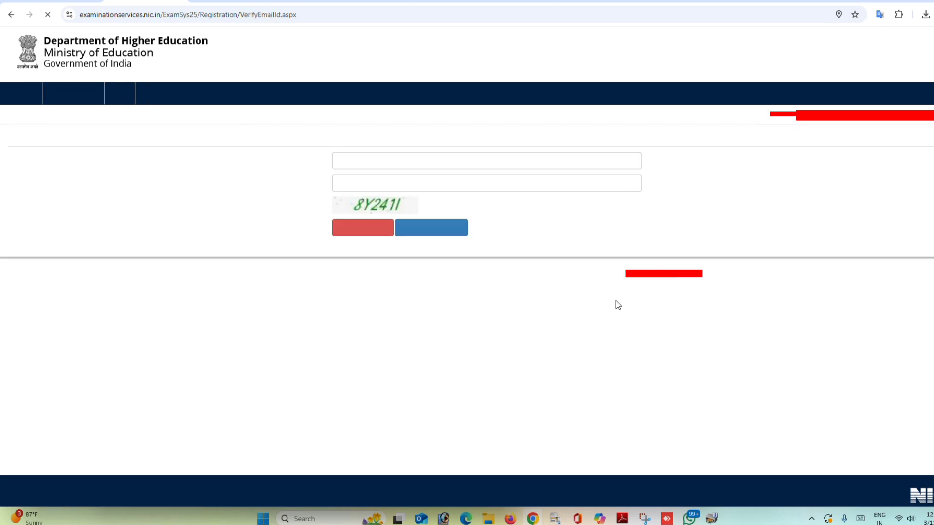
left_click(348, 185)
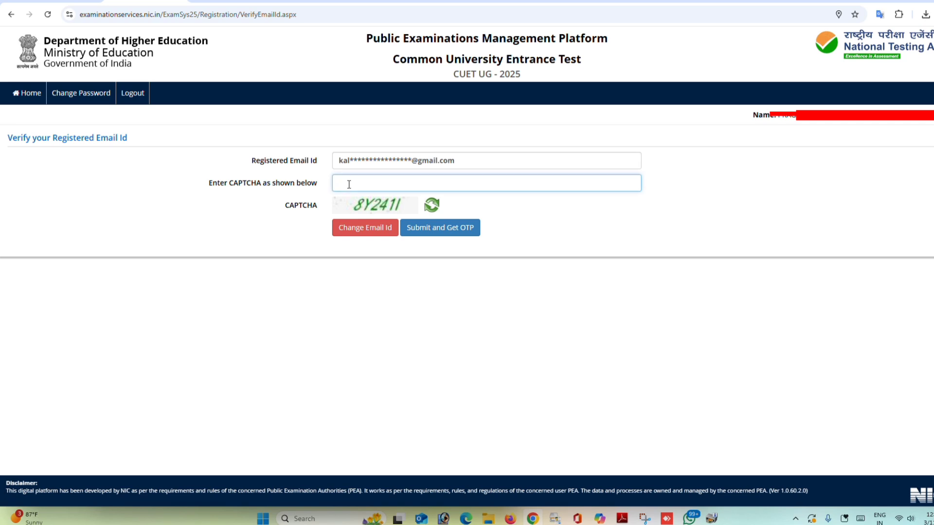
type("8y")
left_click(439, 232)
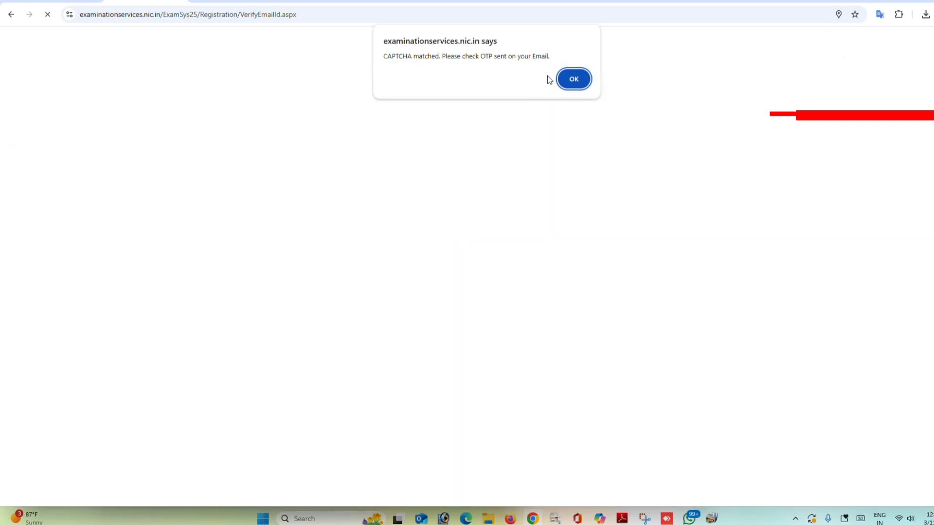
Paste the email OTP, verify it and dismiss the success message.
left_click(573, 78)
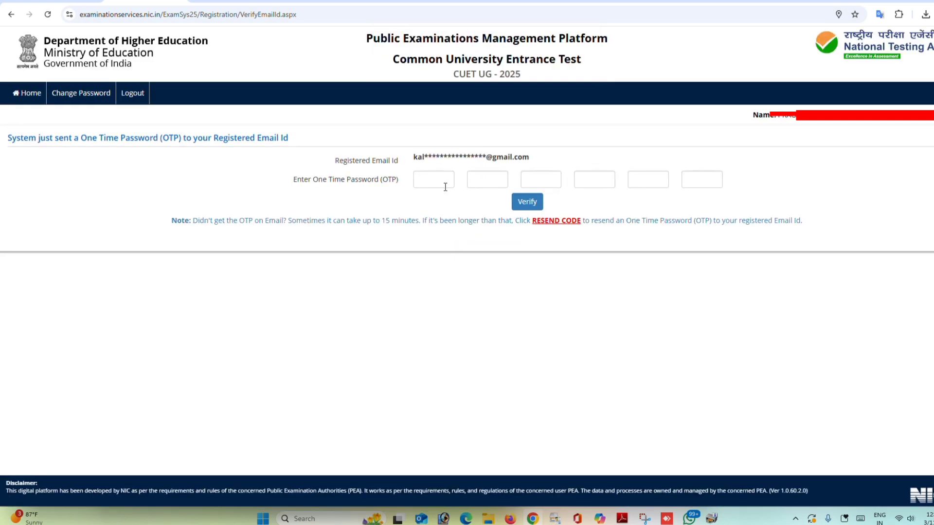
key("ctrl+v")
left_click(515, 199)
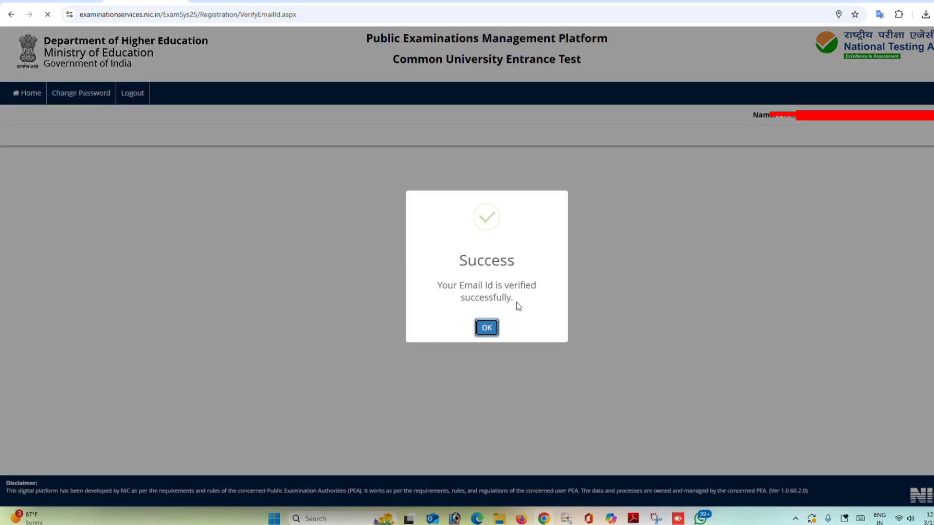
left_click(487, 328)
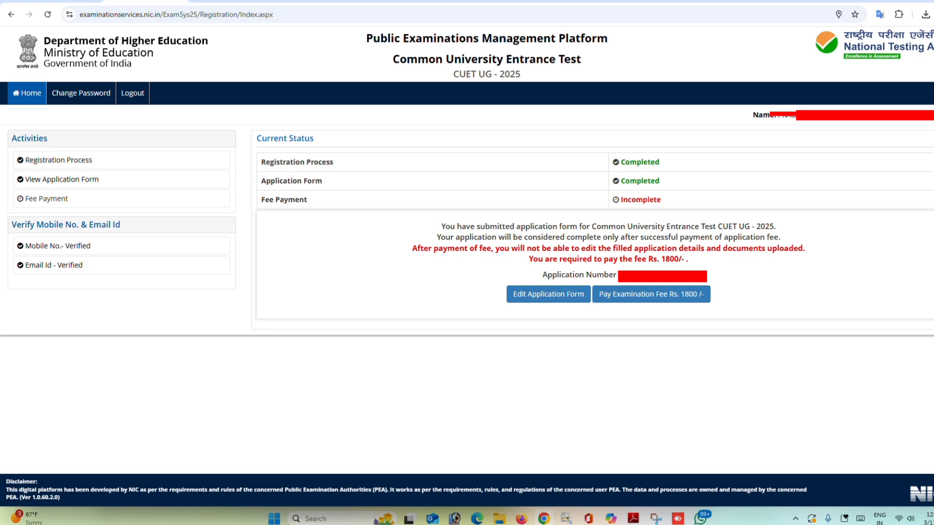
Pay the Rs. 1800 examination fee by Online Payment with SBI MOPS as provider.
left_click(638, 305)
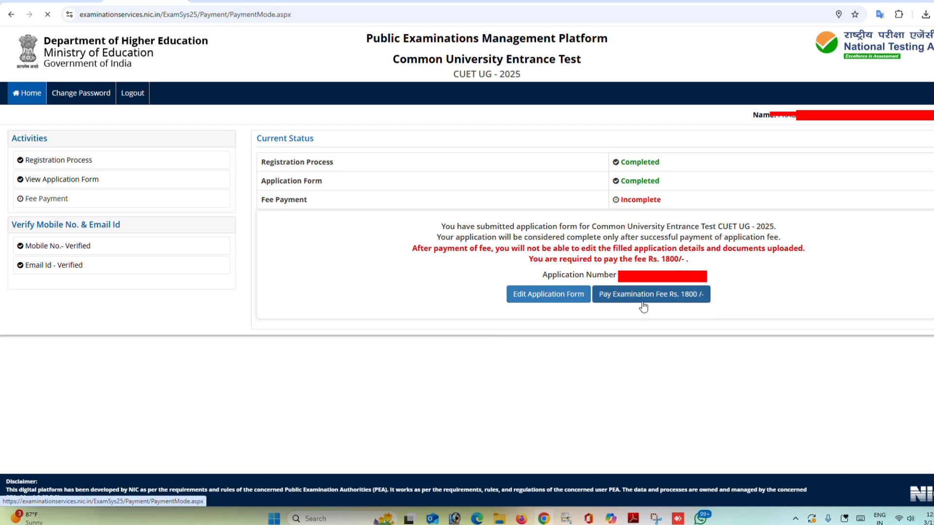
left_click(456, 205)
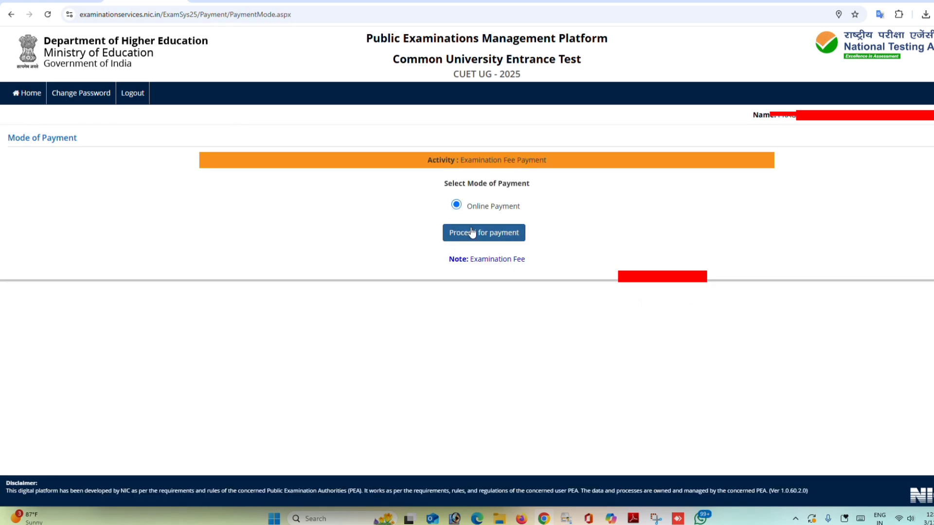
left_click(471, 234)
left_click(533, 76)
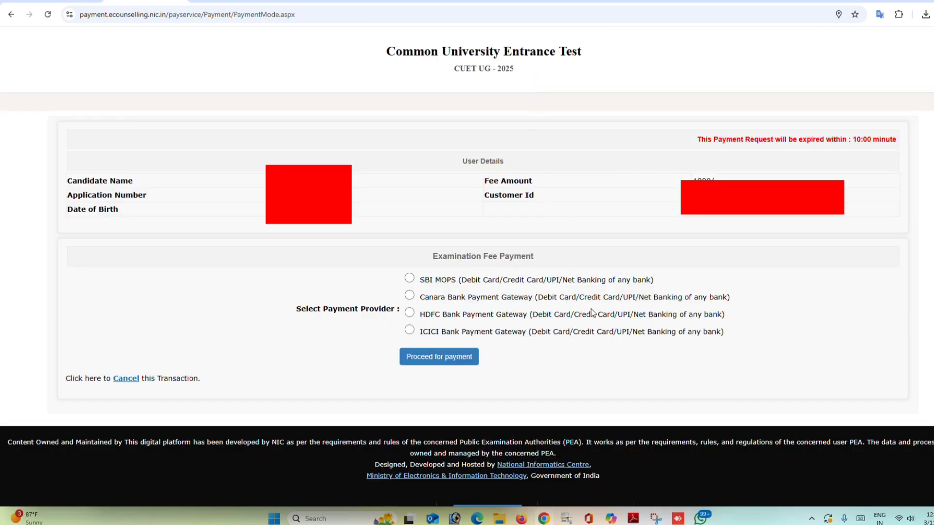
left_click(410, 279)
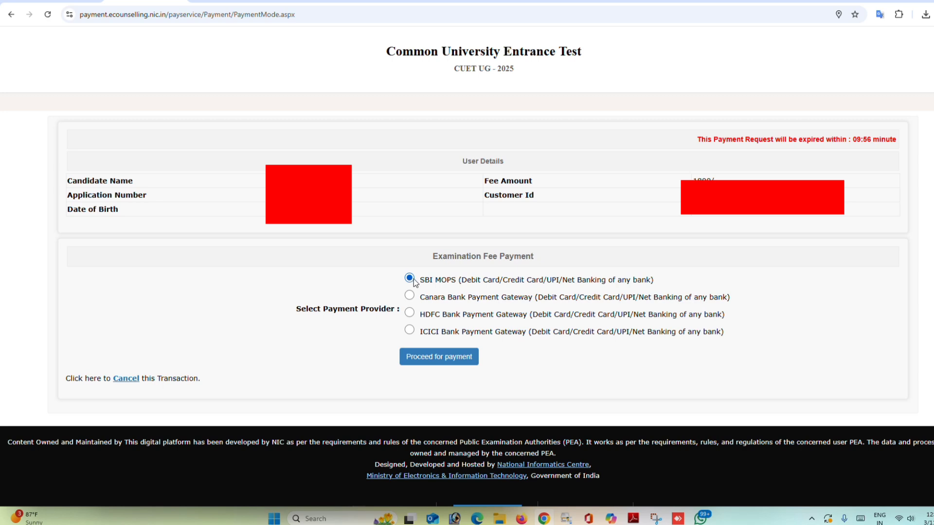